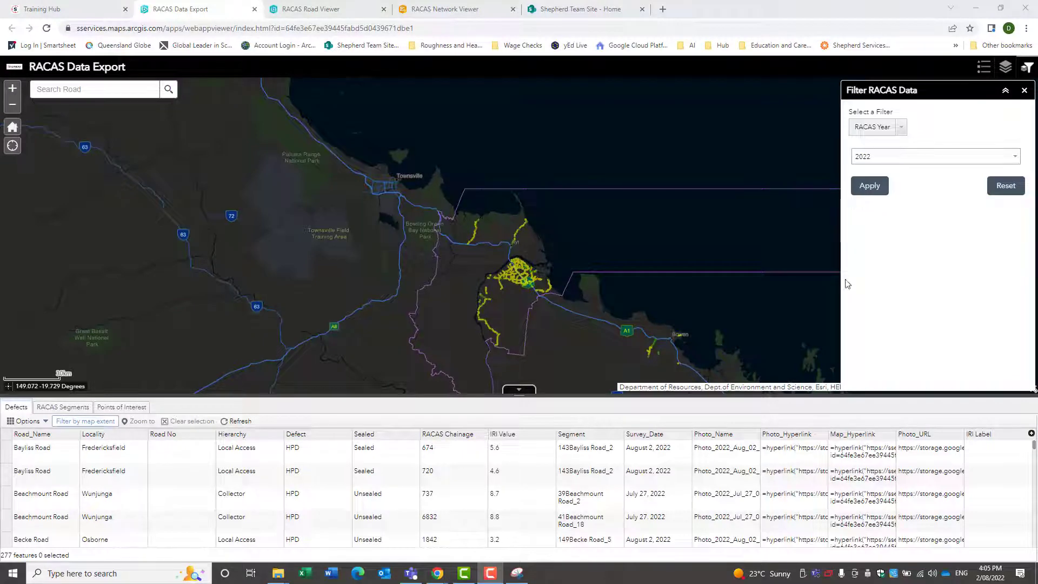
- Export all records of the Defects attribute table, filtered to RACAS Year 2022, to CSV
{"action": "scroll", "coordinate": [457, 257], "scroll_direction": "down", "scroll_amount": 1}
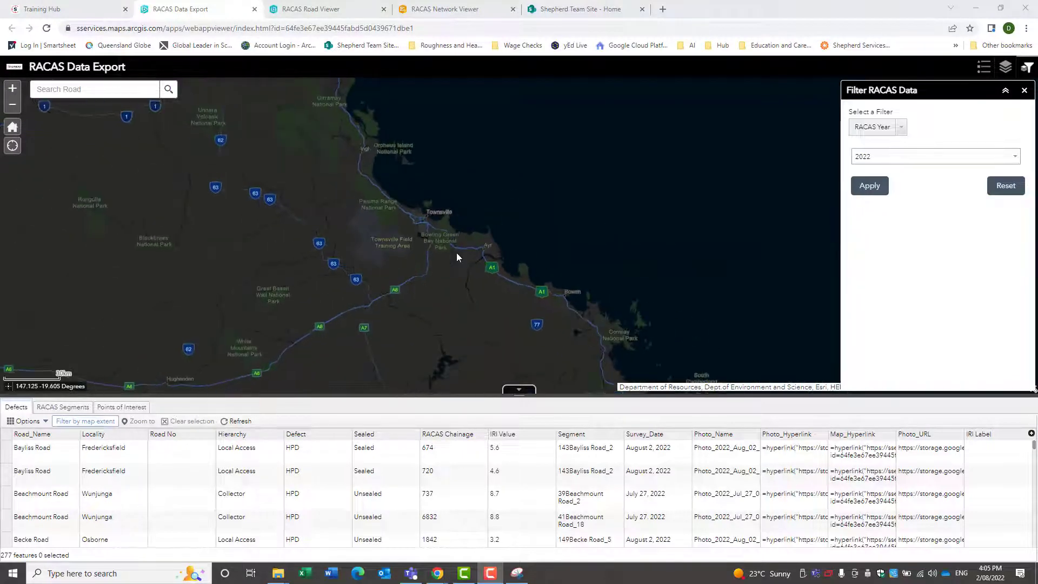
{"action": "left_click_drag", "start_coordinate": [489, 248], "coordinate": [572, 366]}
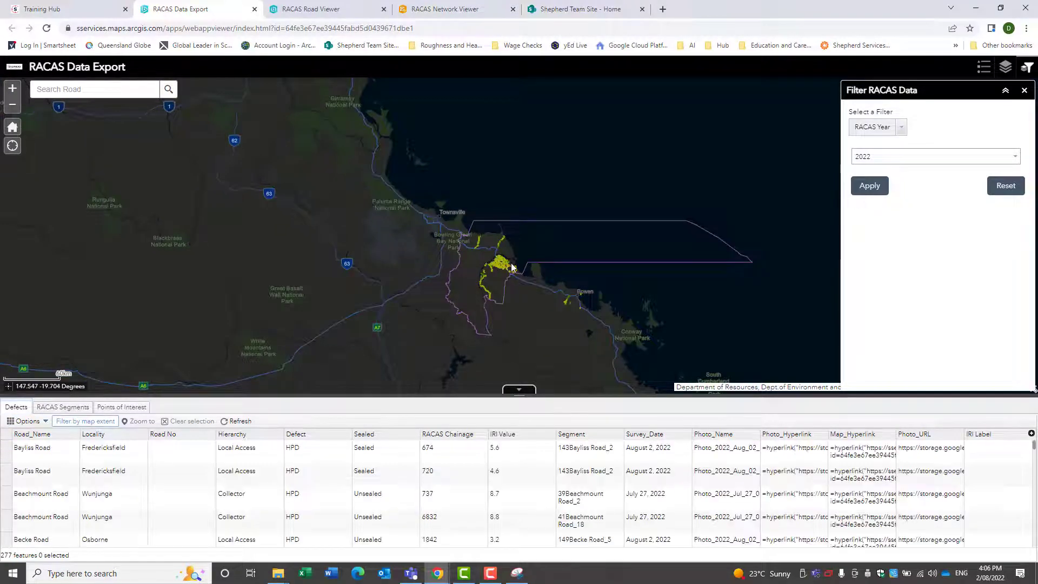
{"action": "scroll", "coordinate": [504, 261], "scroll_direction": "up", "scroll_amount": 1}
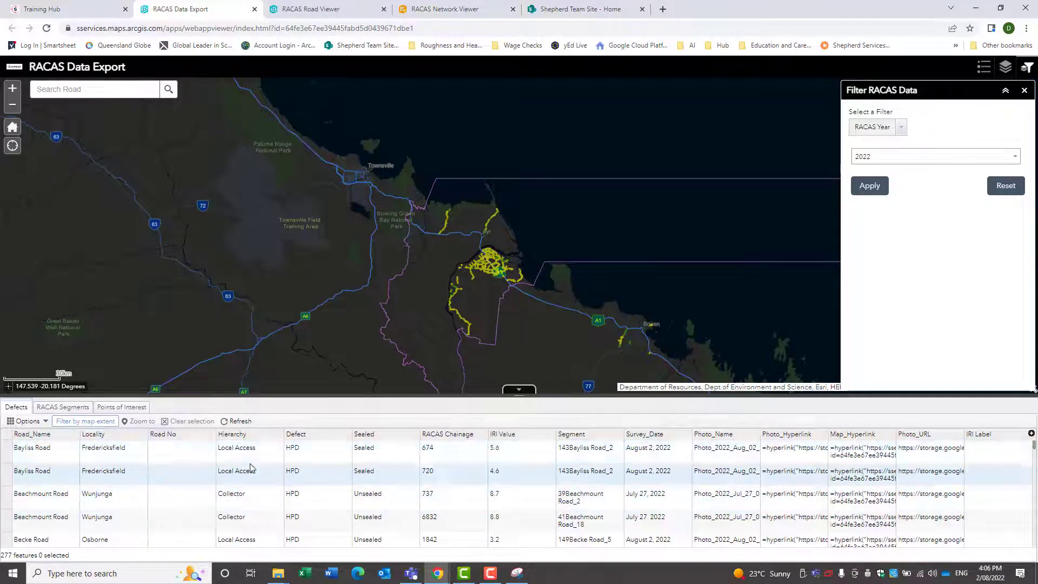
{"action": "scroll", "coordinate": [308, 454], "scroll_direction": "down", "scroll_amount": 5}
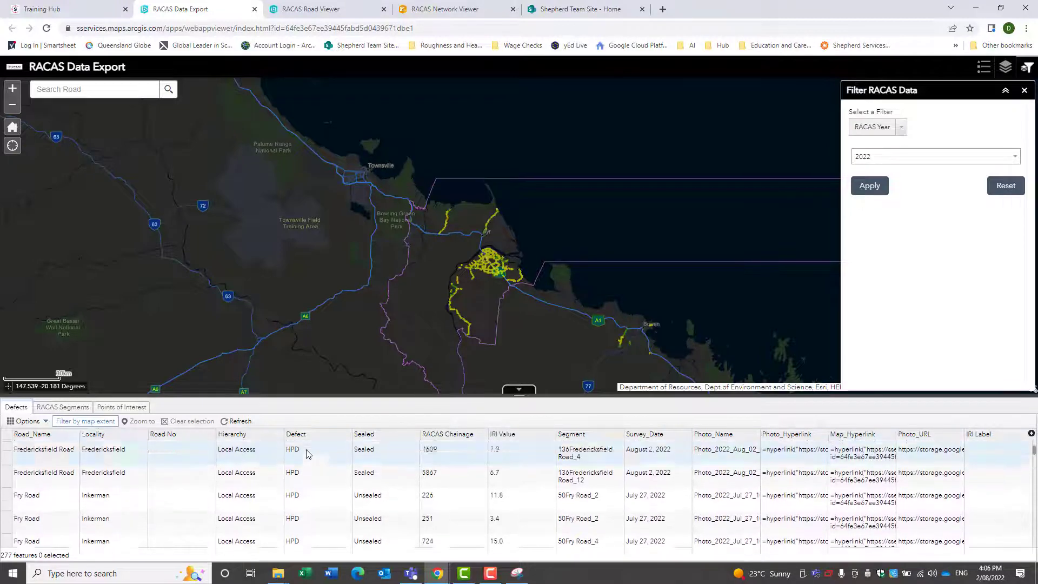
{"action": "left_click", "coordinate": [43, 421]}
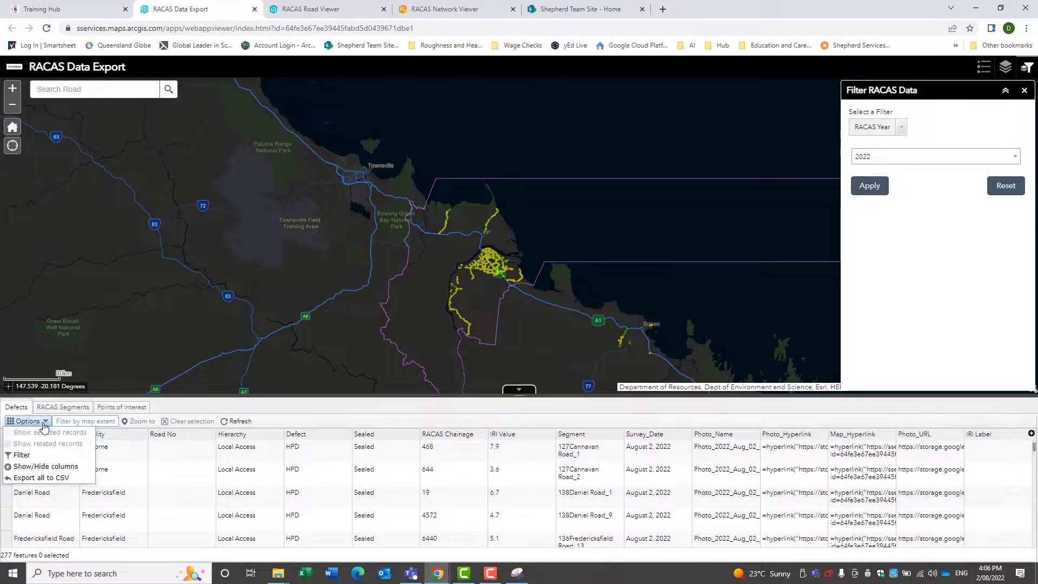
{"action": "left_click", "coordinate": [41, 479]}
{"action": "left_click", "coordinate": [520, 330]}
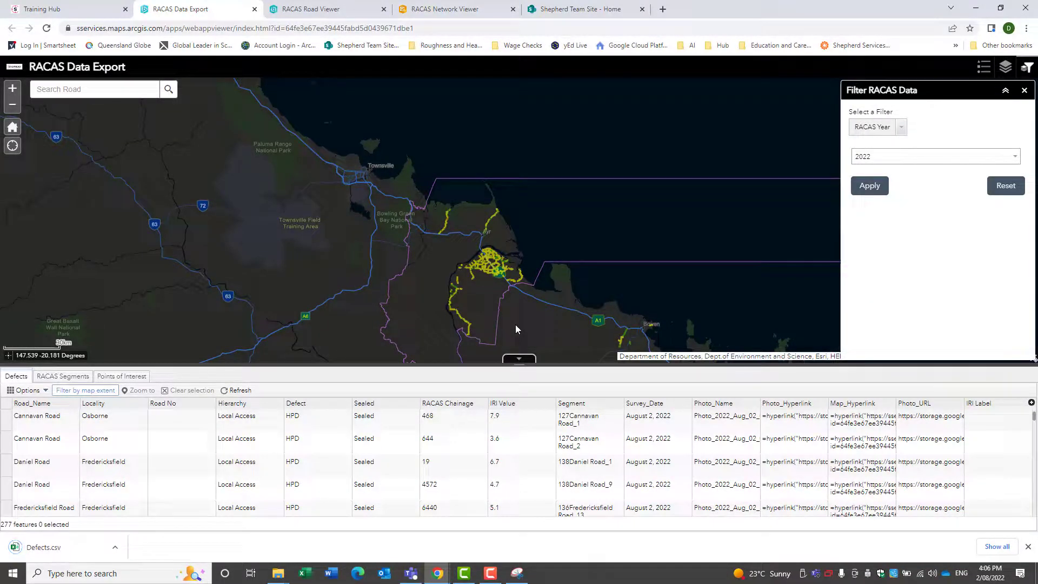
{"action": "key", "text": "F10"}
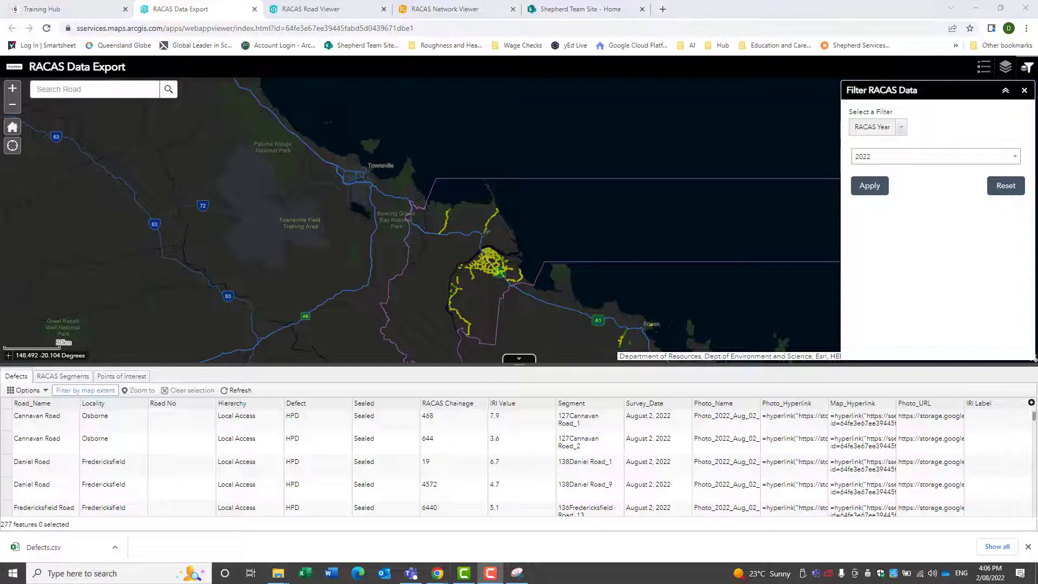
- Open the downloaded Defects.csv in Excel and dismiss the Document Recovery pane
{"action": "left_click", "coordinate": [32, 548]}
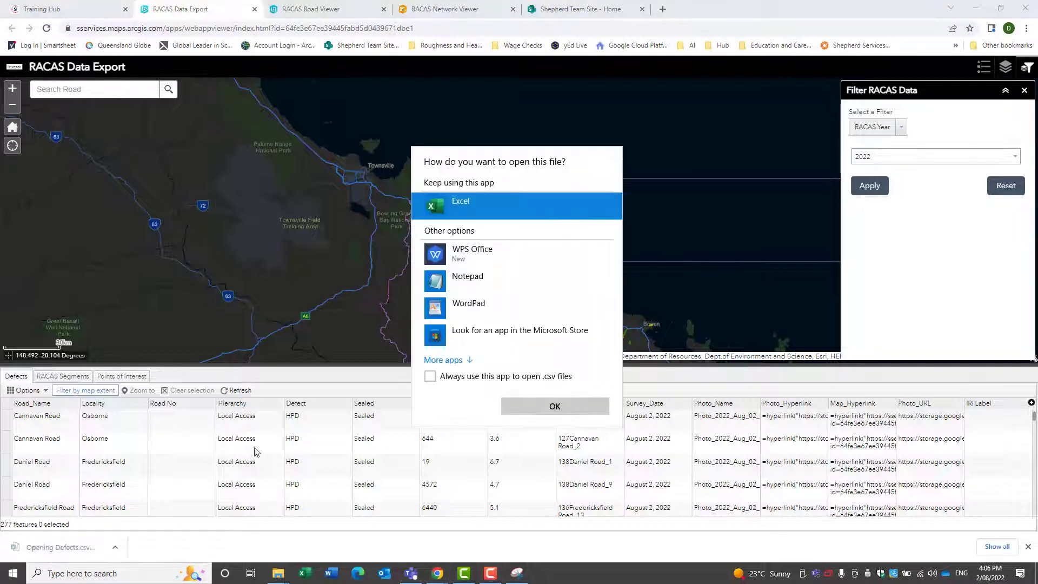
{"action": "left_click", "coordinate": [553, 406]}
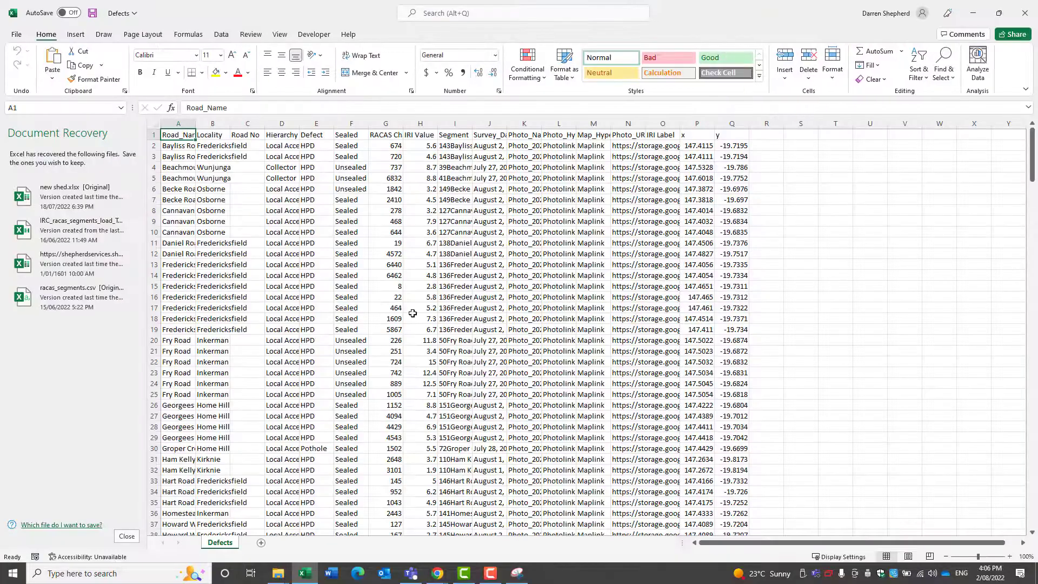
{"action": "left_click", "coordinate": [127, 536]}
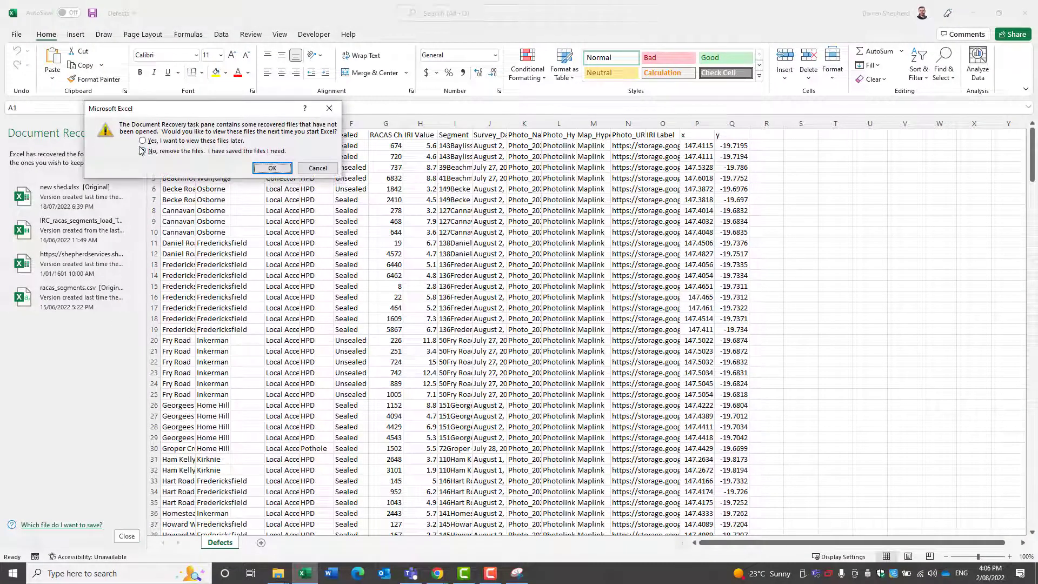
{"action": "left_click", "coordinate": [272, 168]}
- Auto-fit the widths of the Road_Name, Locality and Hierarchy columns to their contents
{"action": "left_click", "coordinate": [169, 265]}
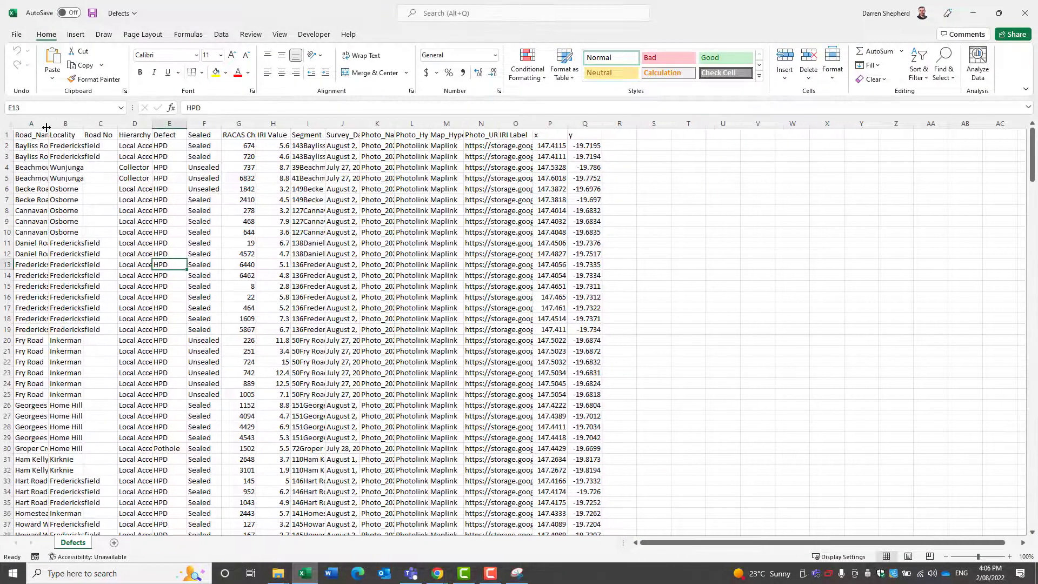
{"action": "double_click", "coordinate": [48, 125]}
{"action": "double_click", "coordinate": [122, 123]}
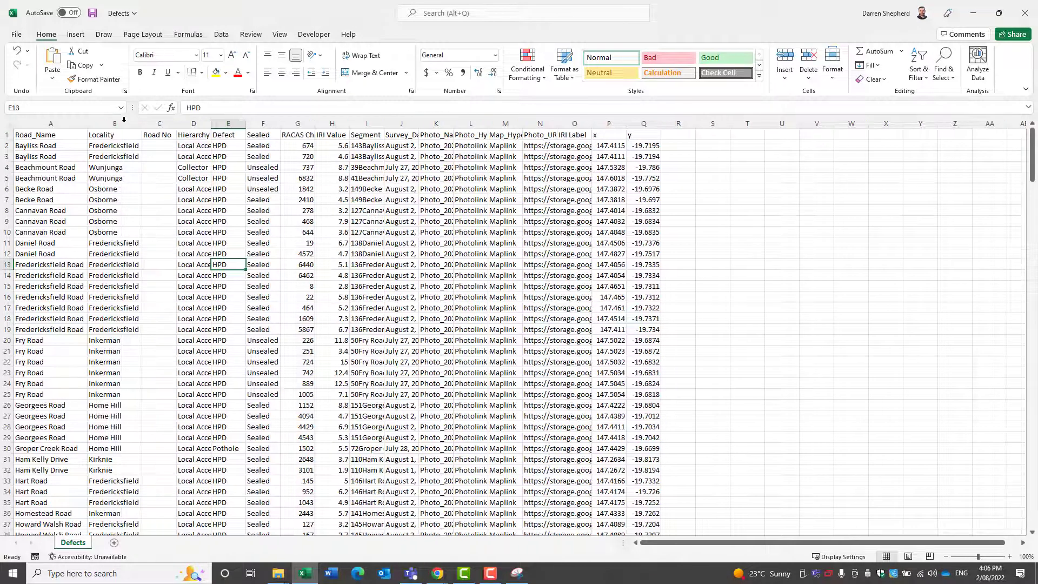
{"action": "double_click", "coordinate": [211, 122]}
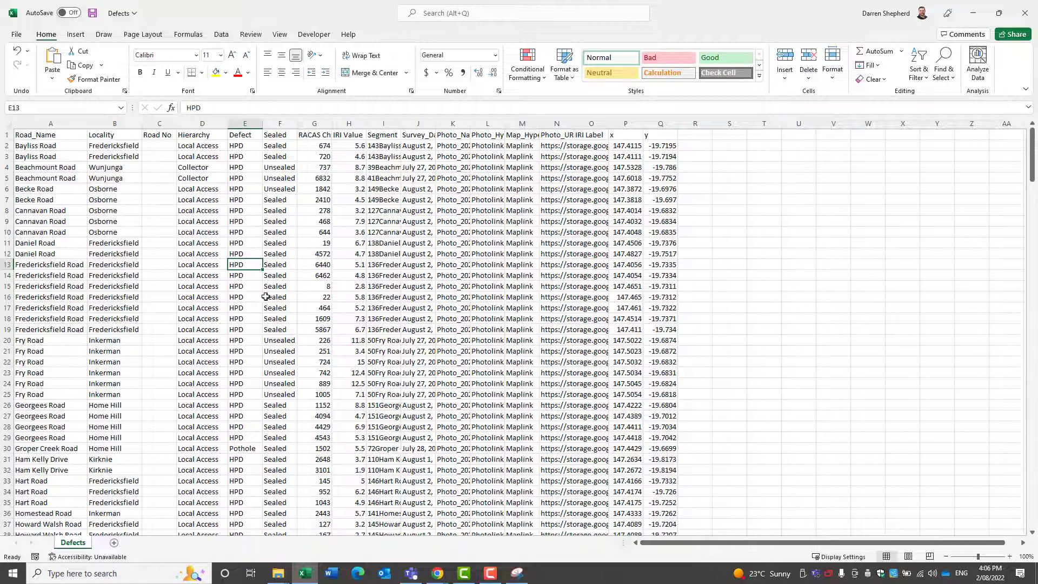
- Find the Pothole entry on Groper Creek Road and slightly widen the Defect column
{"action": "scroll", "coordinate": [238, 434], "scroll_direction": "down", "scroll_amount": 4}
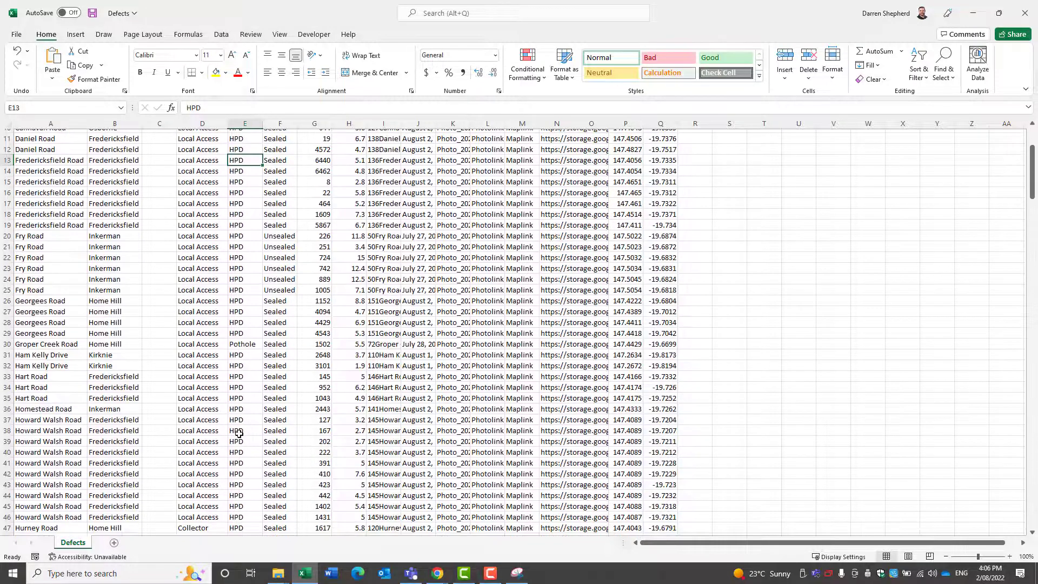
{"action": "left_click", "coordinate": [240, 319]}
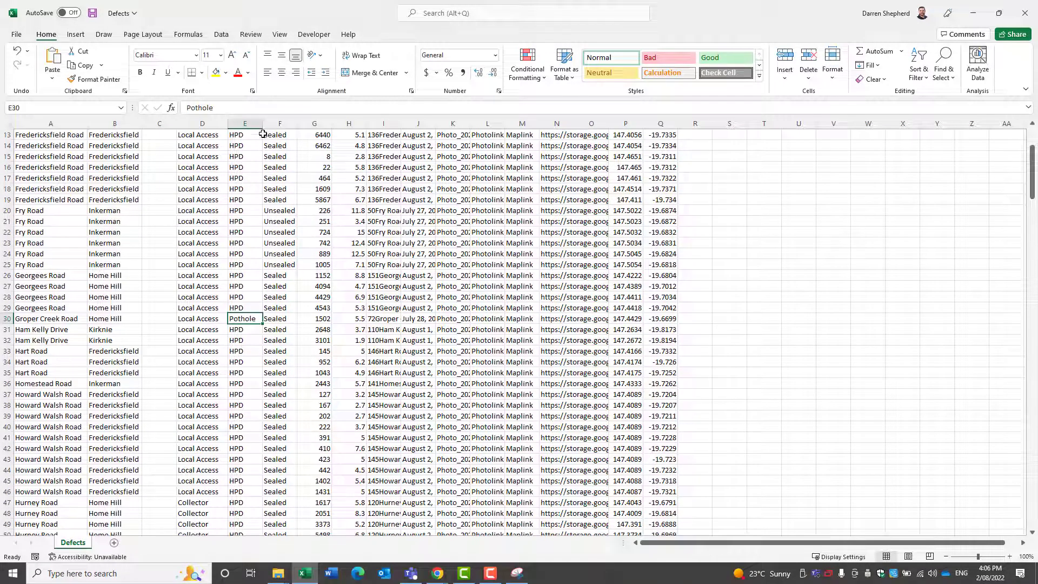
{"action": "left_click_drag", "start_coordinate": [263, 123], "coordinate": [269, 123]}
- Examine the defect types listed in the Defect column from the Howard Walsh Road rows down to the last record
{"action": "scroll", "coordinate": [241, 394], "scroll_direction": "down", "scroll_amount": 10}
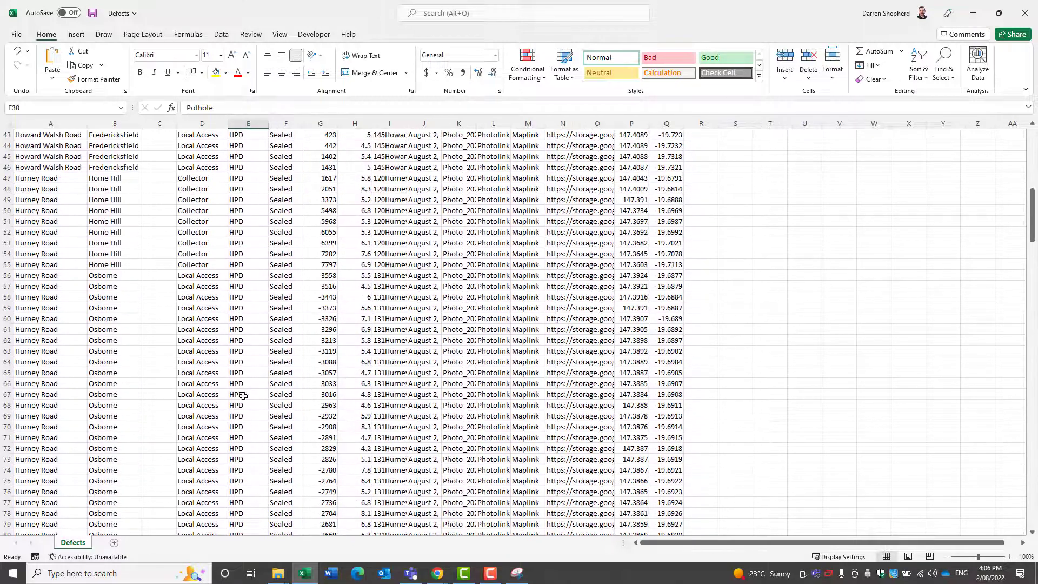
{"action": "scroll", "coordinate": [244, 395], "scroll_direction": "down", "scroll_amount": 20}
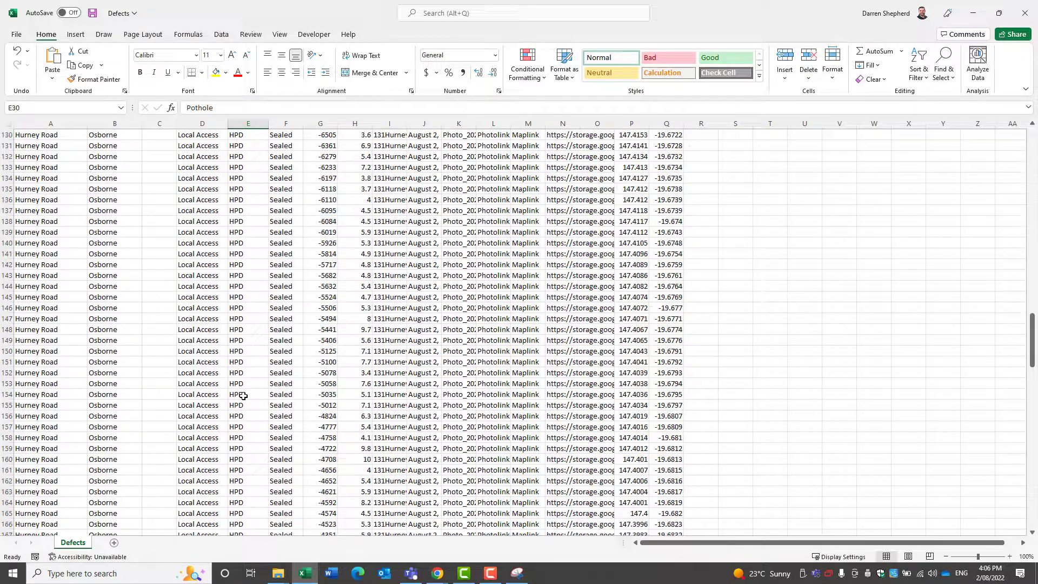
{"action": "scroll", "coordinate": [243, 396], "scroll_direction": "down", "scroll_amount": 20}
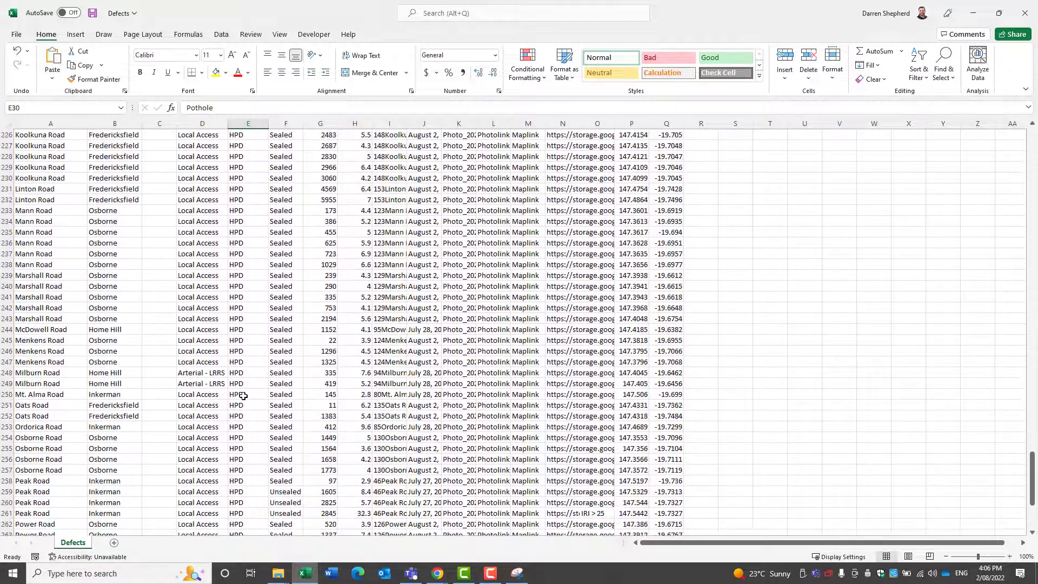
{"action": "scroll", "coordinate": [243, 396], "scroll_direction": "down", "scroll_amount": 7}
{"action": "left_click", "coordinate": [247, 469]}
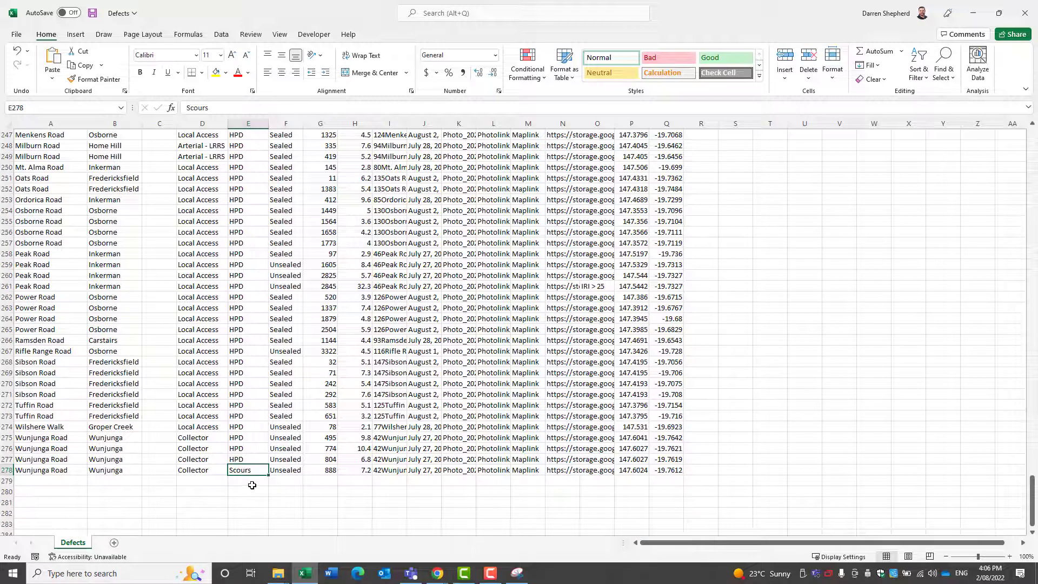
{"action": "scroll", "coordinate": [257, 473], "scroll_direction": "up", "scroll_amount": 20}
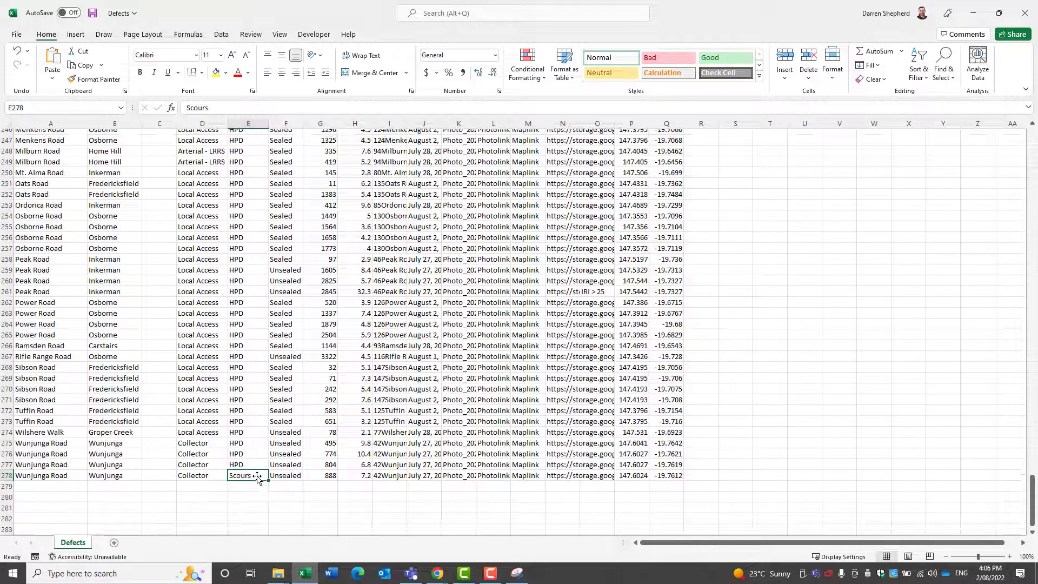
{"action": "scroll", "coordinate": [251, 434], "scroll_direction": "up", "scroll_amount": 20}
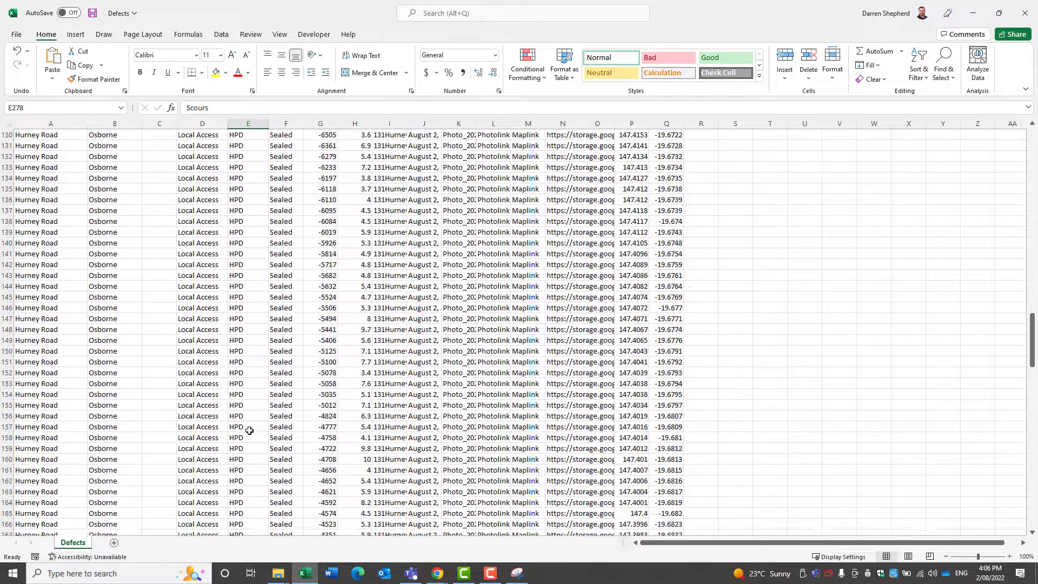
{"action": "scroll", "coordinate": [246, 425], "scroll_direction": "up", "scroll_amount": 4}
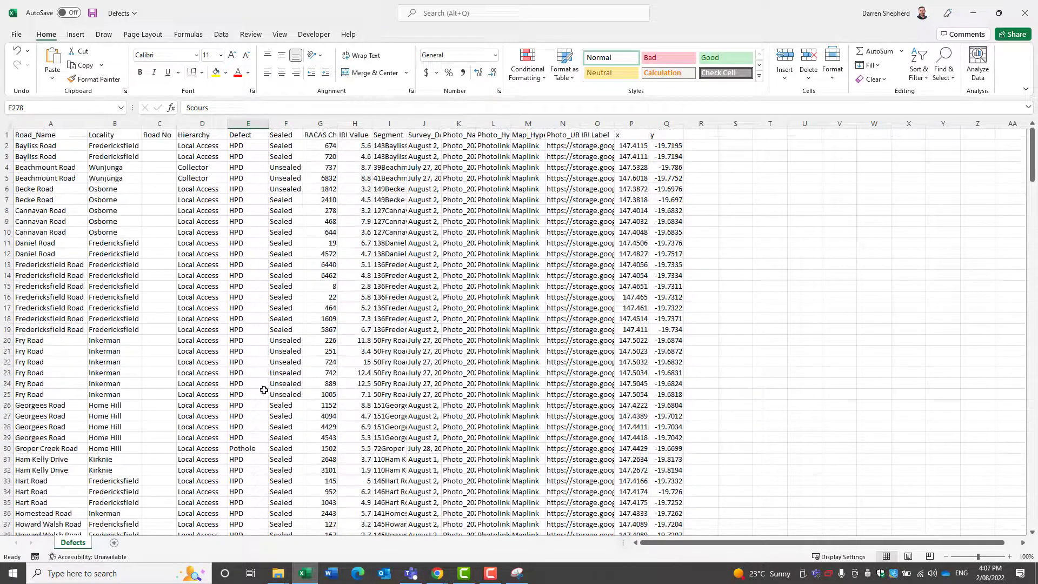
- Auto-fit the RACAS Chainage column and all columns from Photo_Name through y to their contents
{"action": "double_click", "coordinate": [339, 124]}
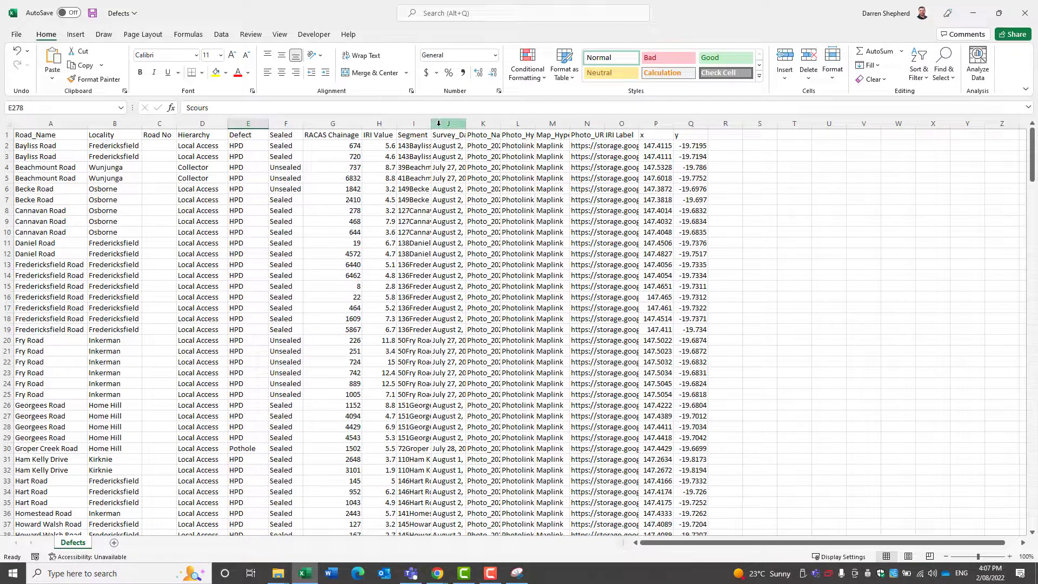
{"action": "left_click_drag", "start_coordinate": [484, 125], "coordinate": [725, 124]}
{"action": "double_click", "coordinate": [707, 123]}
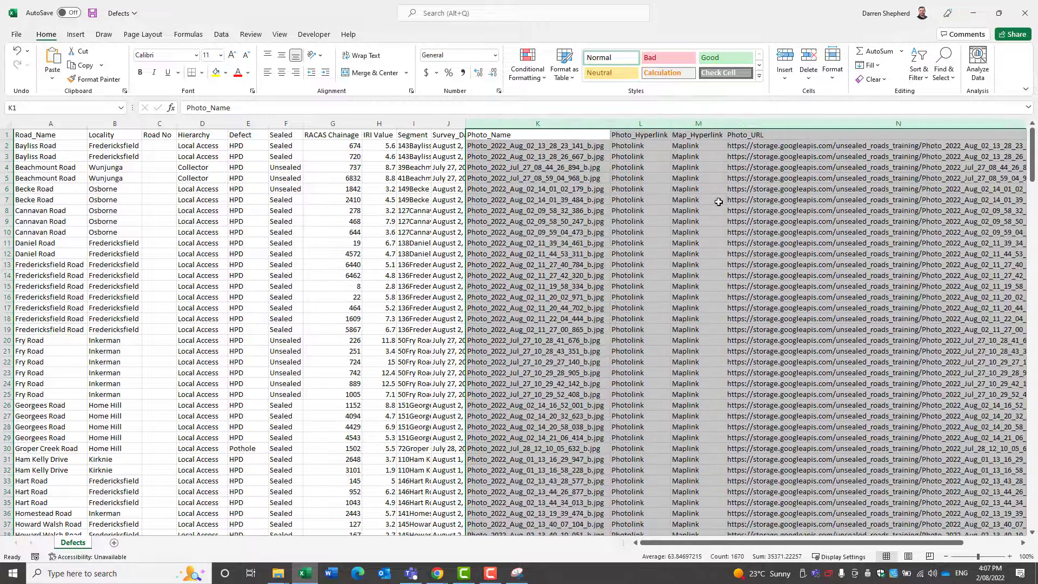
{"action": "left_click", "coordinate": [718, 201]}
- Open the Photolink and the Maplink of the first Bayliss Road record to check where the hyperlinks lead
{"action": "left_click_drag", "start_coordinate": [662, 539], "coordinate": [688, 541]}
{"action": "left_click", "coordinate": [562, 146]}
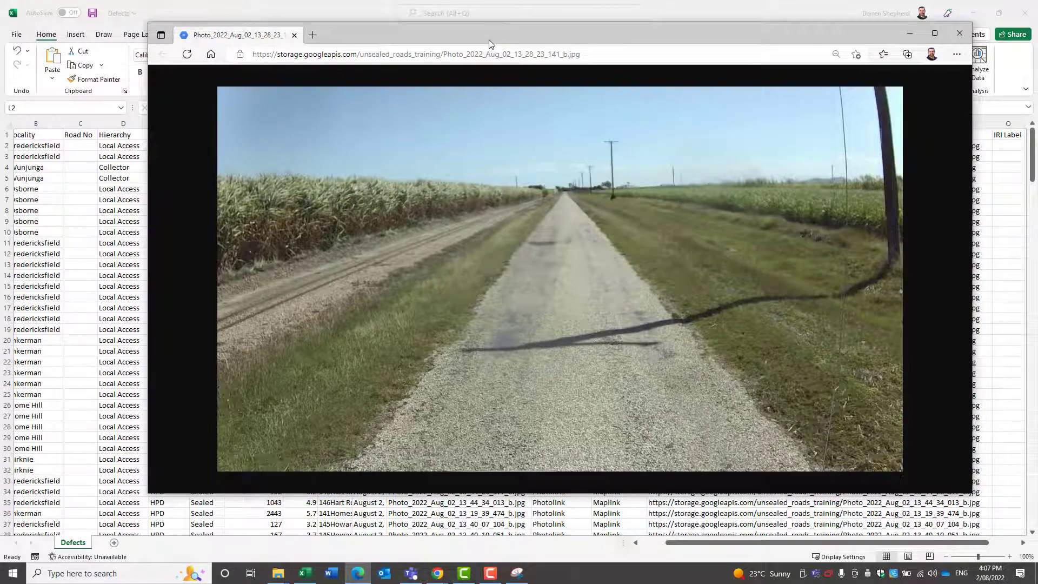
{"action": "left_click", "coordinate": [911, 34]}
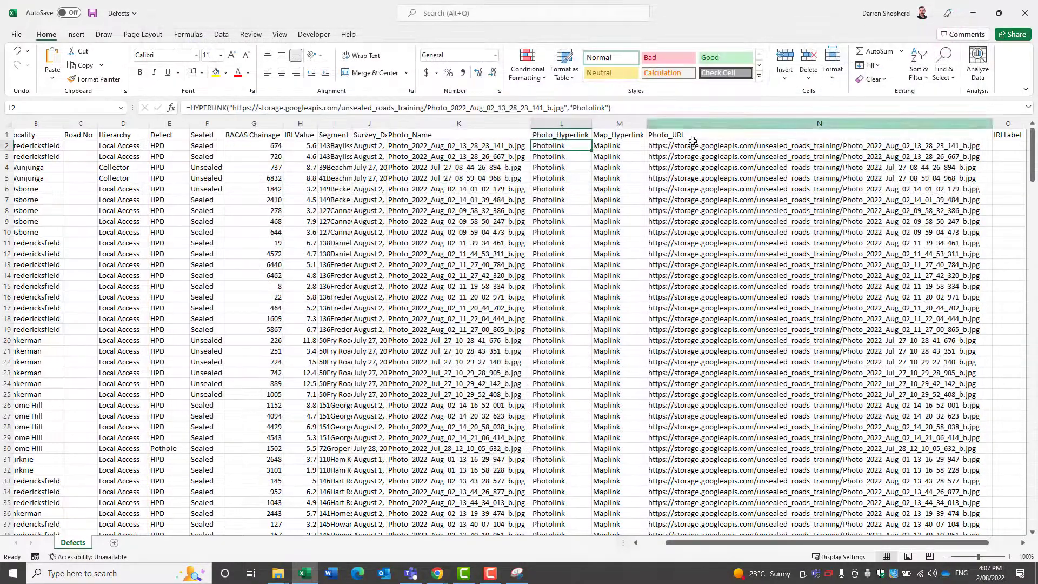
{"action": "left_click", "coordinate": [617, 146]}
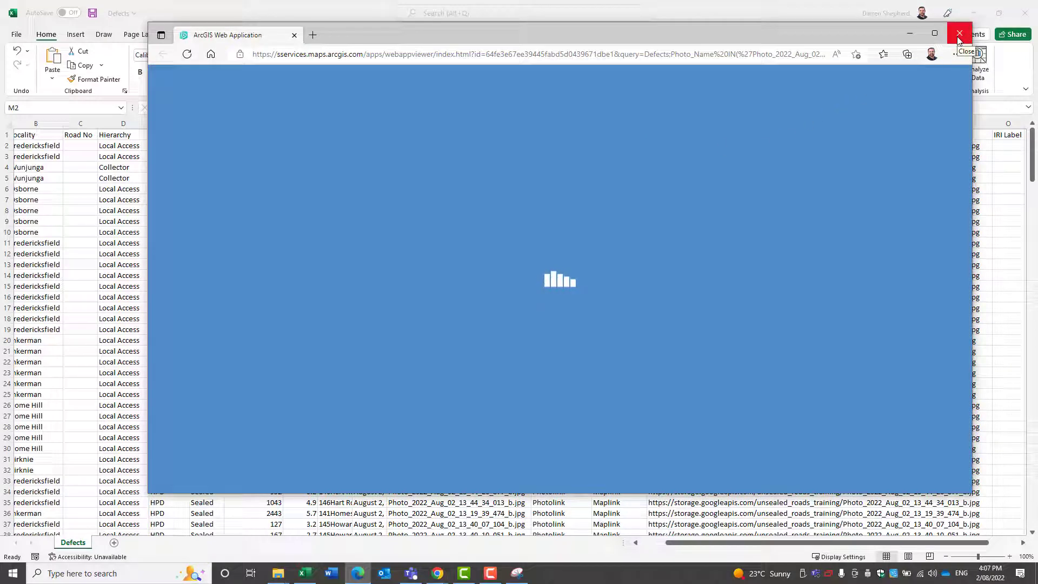
{"action": "left_click", "coordinate": [959, 35]}
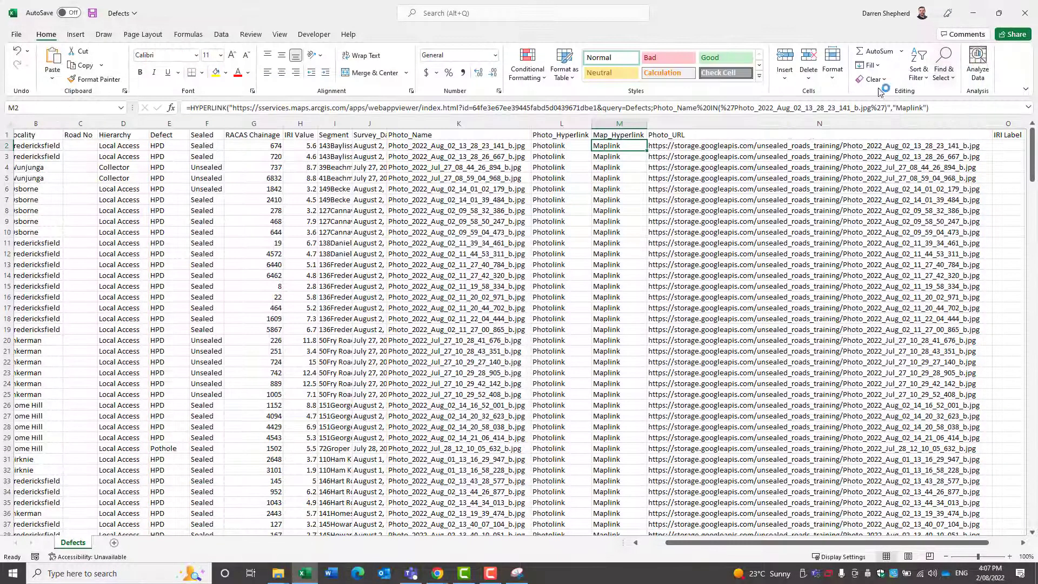
- Review the exported defect records down the sheet, looking at the RACAS Chainage values and photo and map links
{"action": "left_click_drag", "start_coordinate": [685, 540], "coordinate": [660, 543]}
{"action": "left_click", "coordinate": [334, 153]}
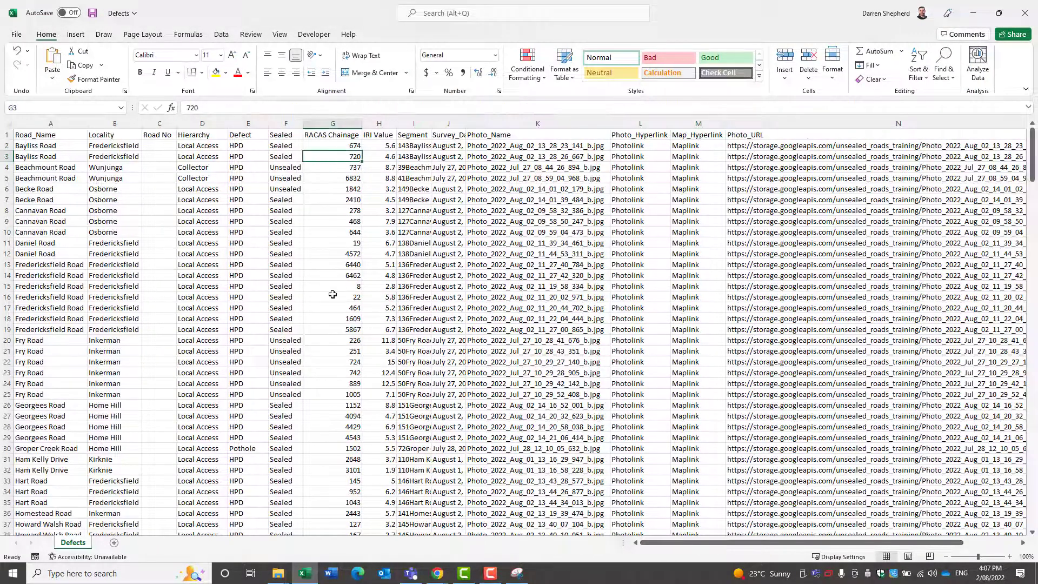
{"action": "scroll", "coordinate": [335, 278], "scroll_direction": "down", "scroll_amount": 18}
{"action": "scroll", "coordinate": [335, 278], "scroll_direction": "down", "scroll_amount": 20}
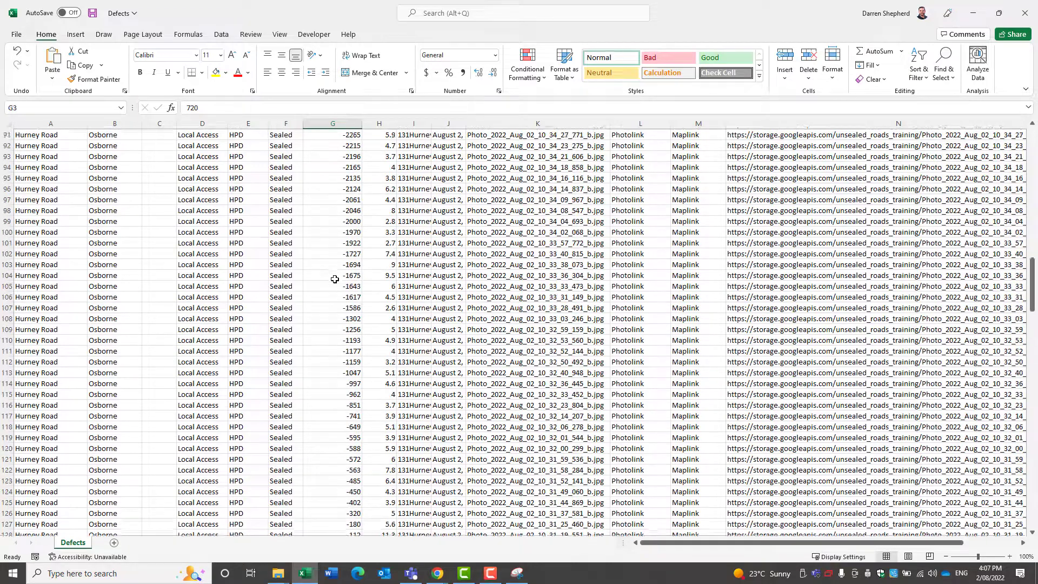
{"action": "scroll", "coordinate": [334, 279], "scroll_direction": "down", "scroll_amount": 15}
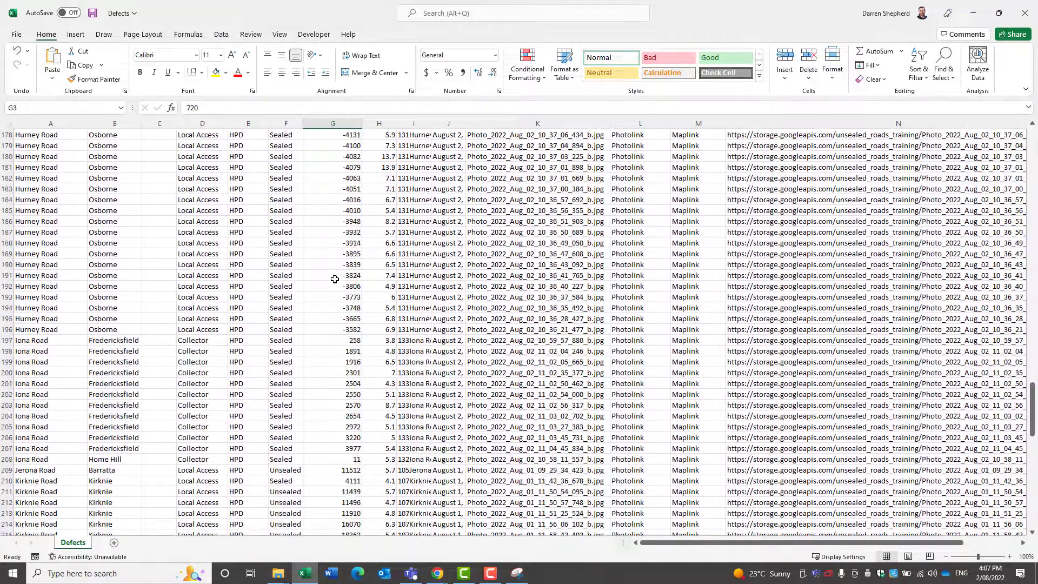
{"action": "scroll", "coordinate": [334, 279], "scroll_direction": "up", "scroll_amount": 17}
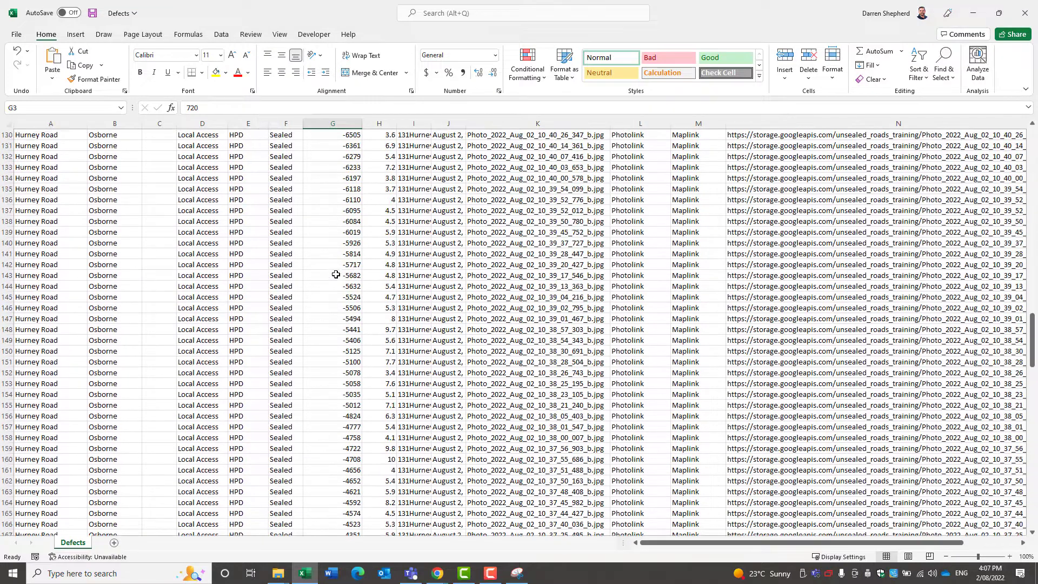
{"action": "scroll", "coordinate": [336, 275], "scroll_direction": "up", "scroll_amount": 15}
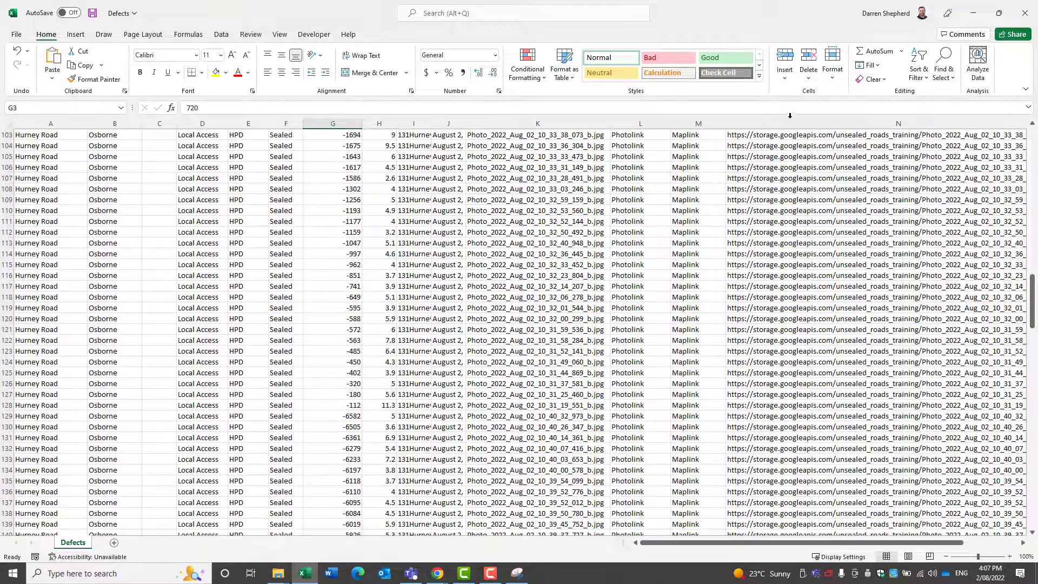
{"action": "scroll", "coordinate": [470, 294], "scroll_direction": "up", "scroll_amount": 18}
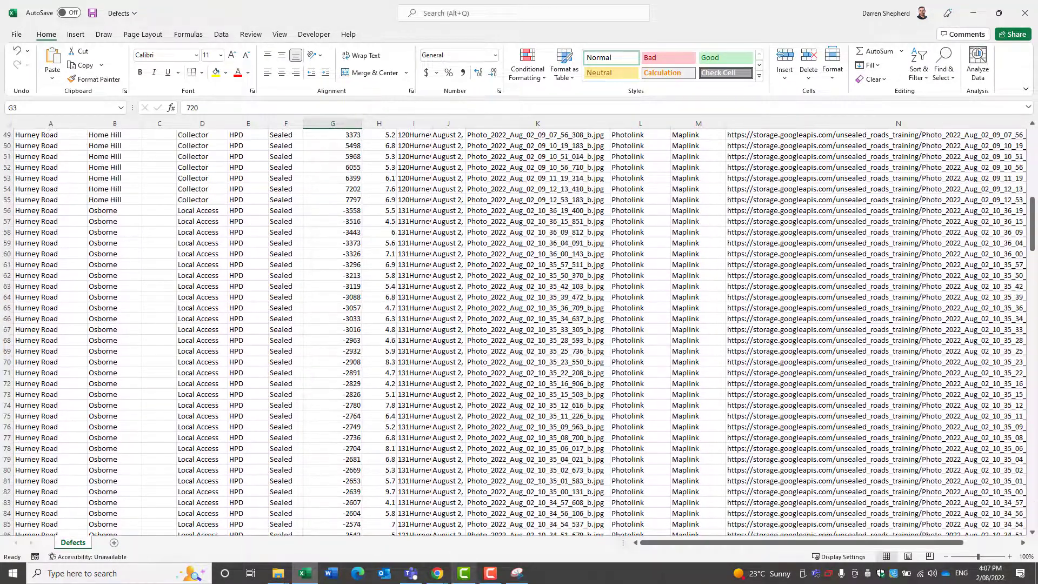
{"action": "left_click", "coordinate": [493, 575]}
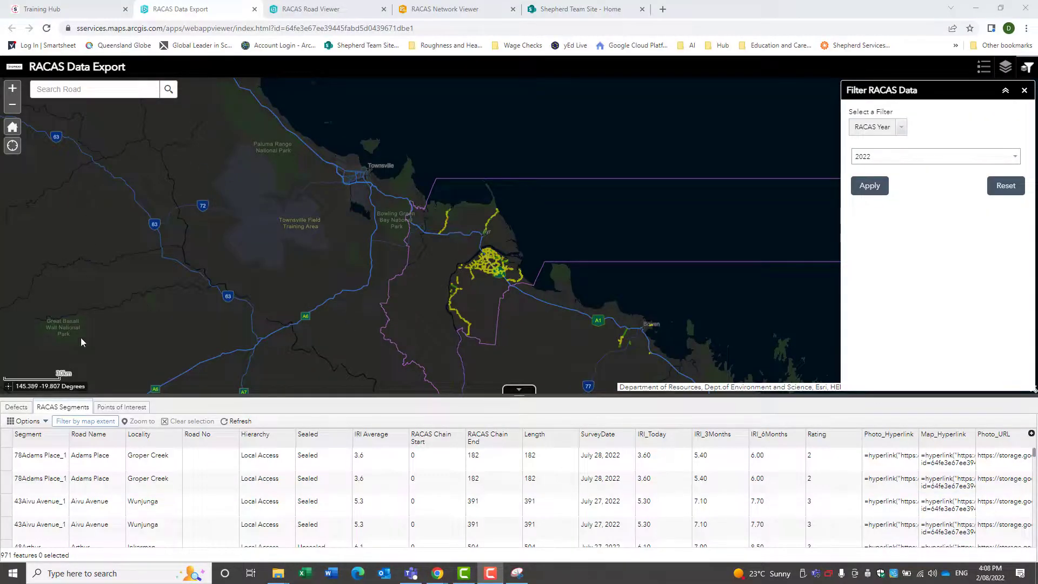
- Search the map for "fry" and go to the Fry Road result
{"action": "left_click", "coordinate": [76, 89]}
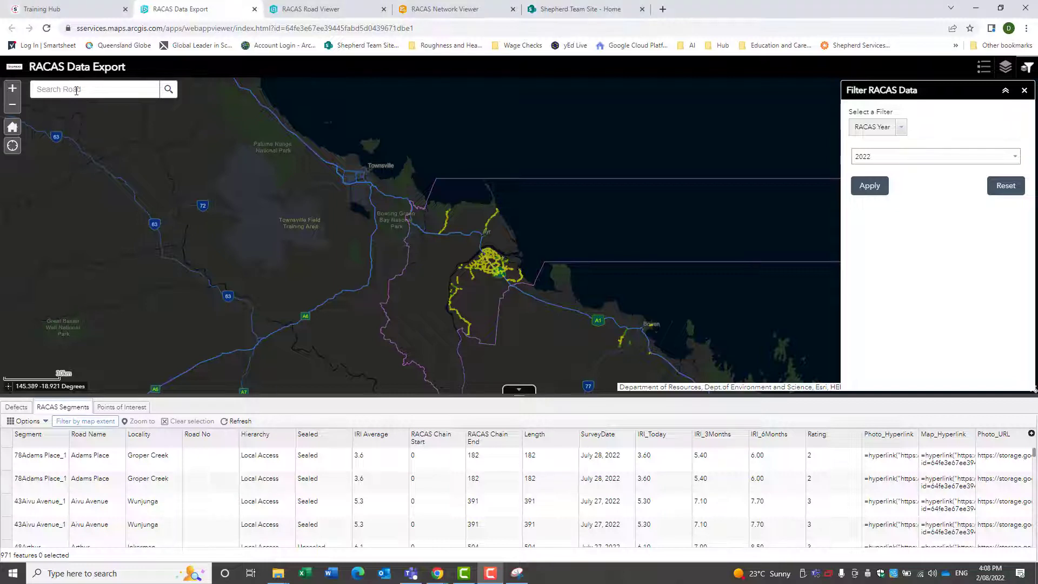
{"action": "type", "text": "fi"}
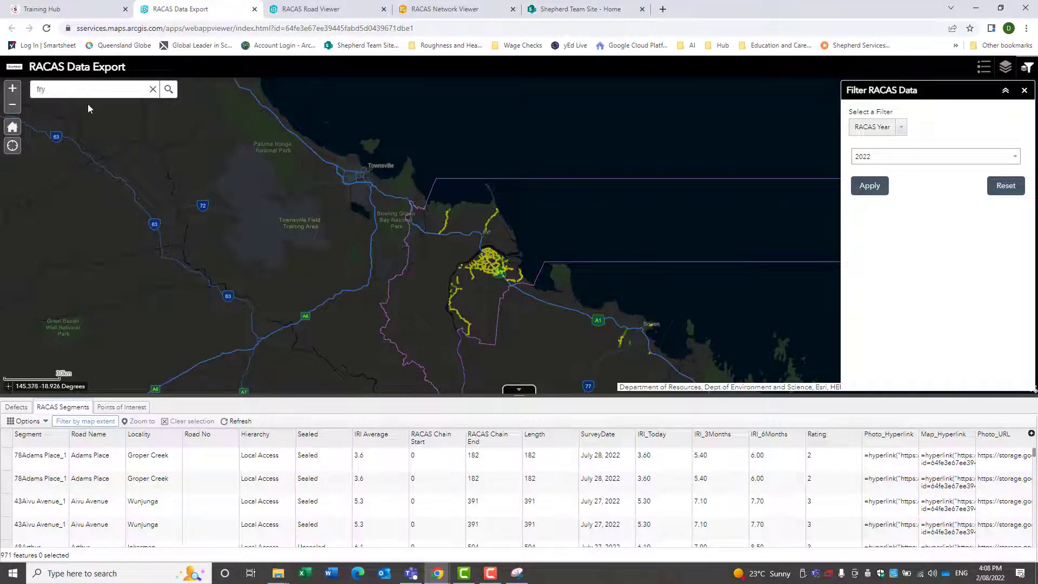
{"action": "type", "text": "y"}
{"action": "left_click", "coordinate": [45, 107]}
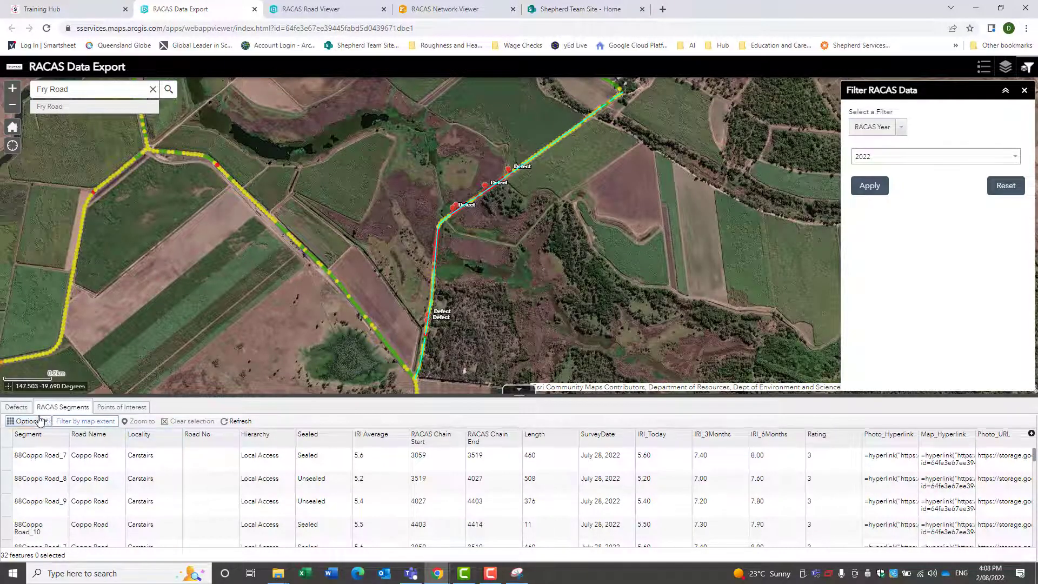
- Examine the RACAS Segments records for Fry Road and the surrounding roads, and return the map to Fry Road
{"action": "scroll", "coordinate": [169, 460], "scroll_direction": "down", "scroll_amount": 10}
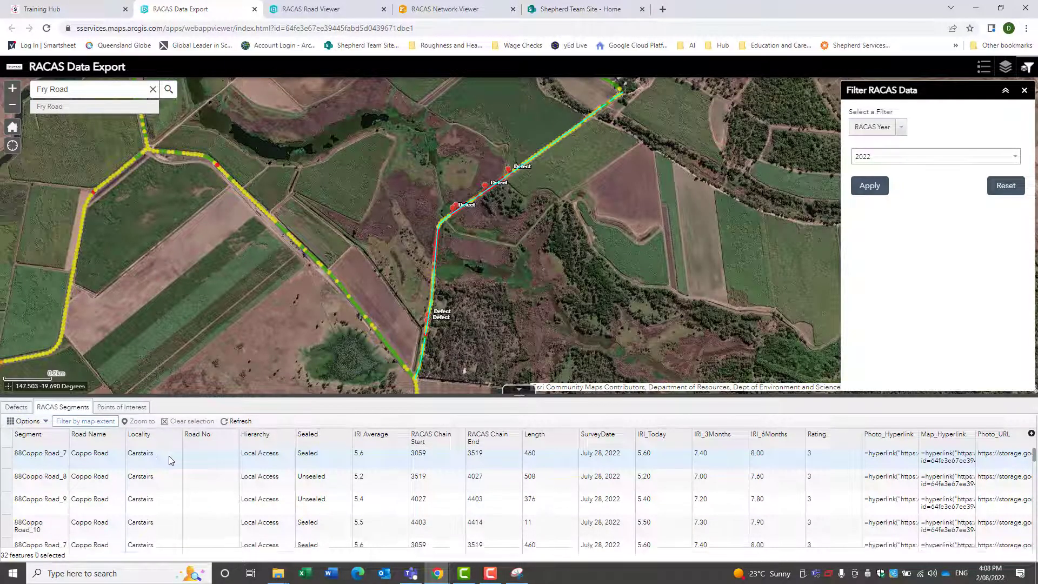
{"action": "scroll", "coordinate": [170, 460], "scroll_direction": "up", "scroll_amount": 4}
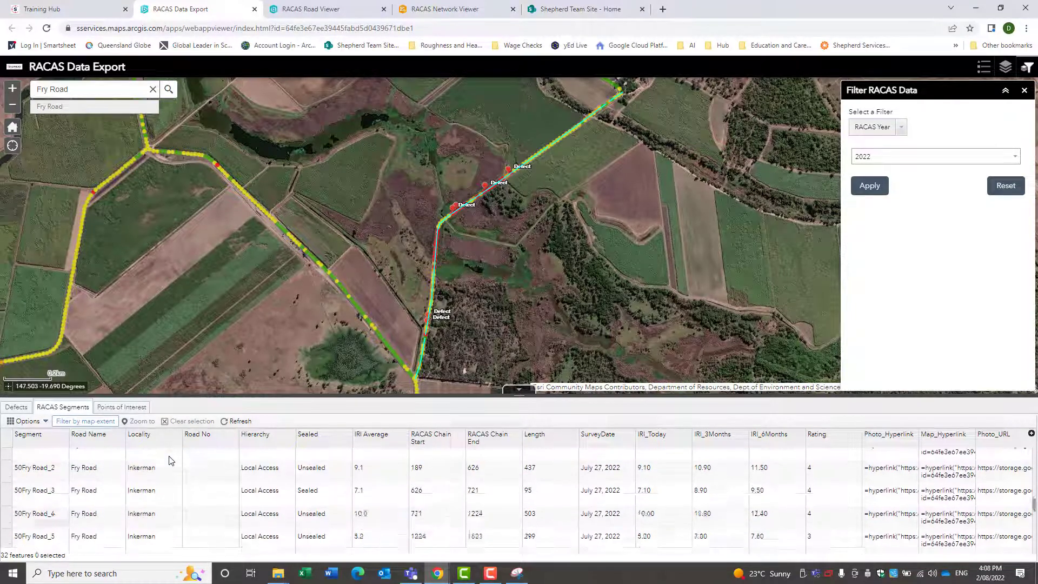
{"action": "scroll", "coordinate": [651, 178], "scroll_direction": "down", "scroll_amount": 1}
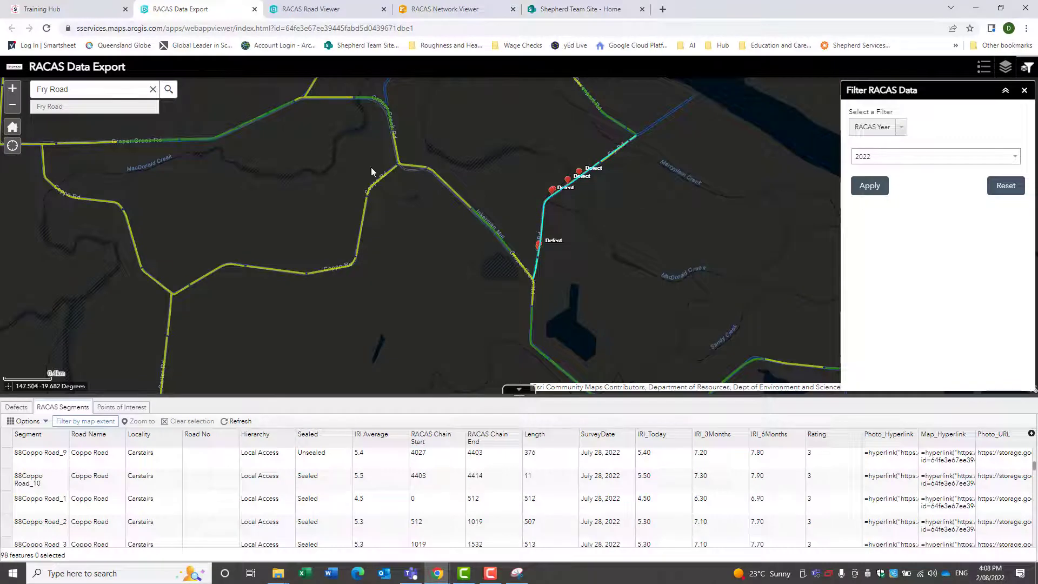
{"action": "left_click", "coordinate": [54, 108]}
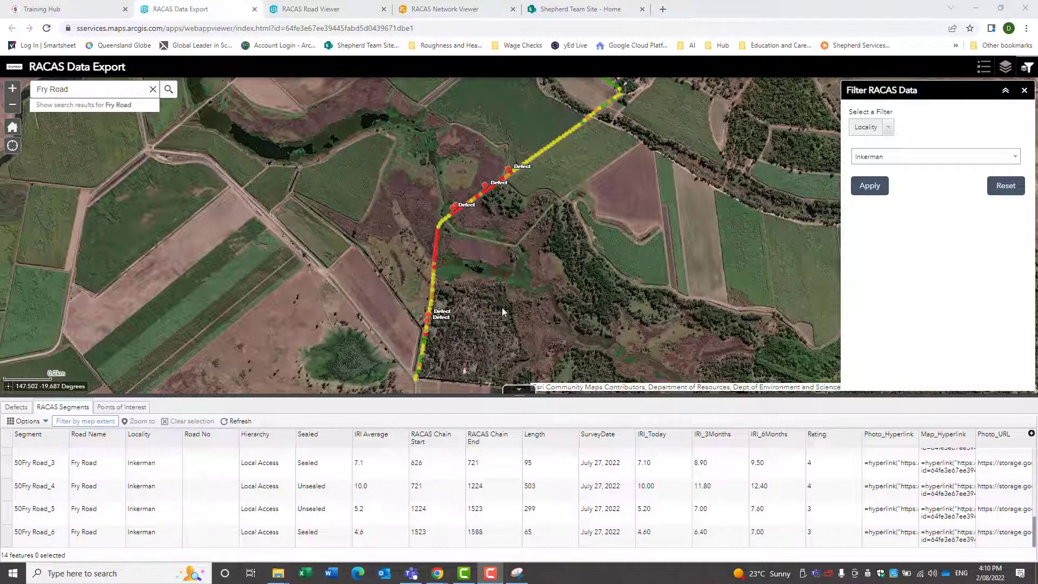
- Filter the RACAS data by Locality with the value Inkerman and apply the filter
{"action": "left_click", "coordinate": [889, 129]}
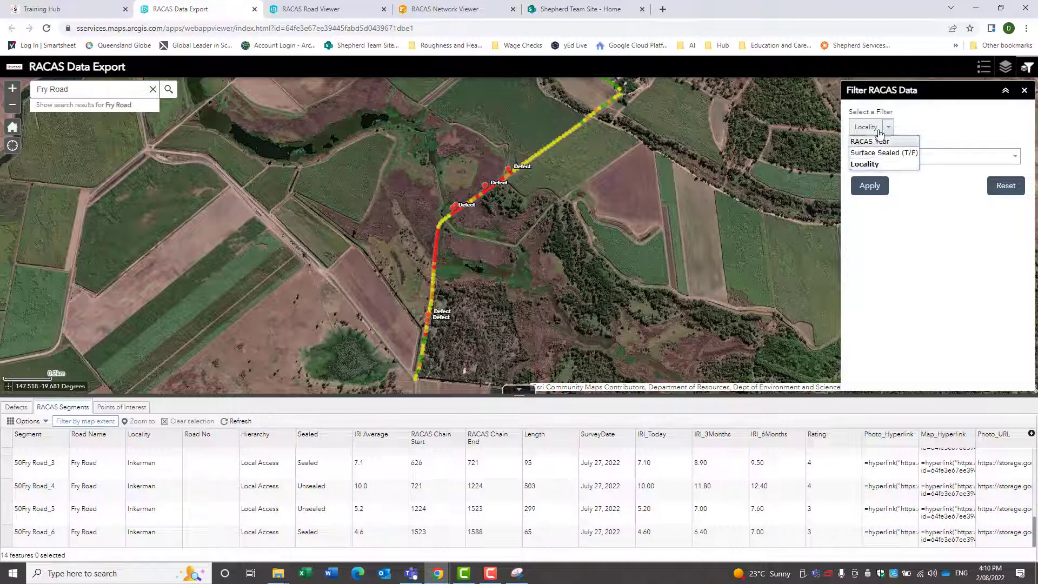
{"action": "left_click", "coordinate": [873, 167]}
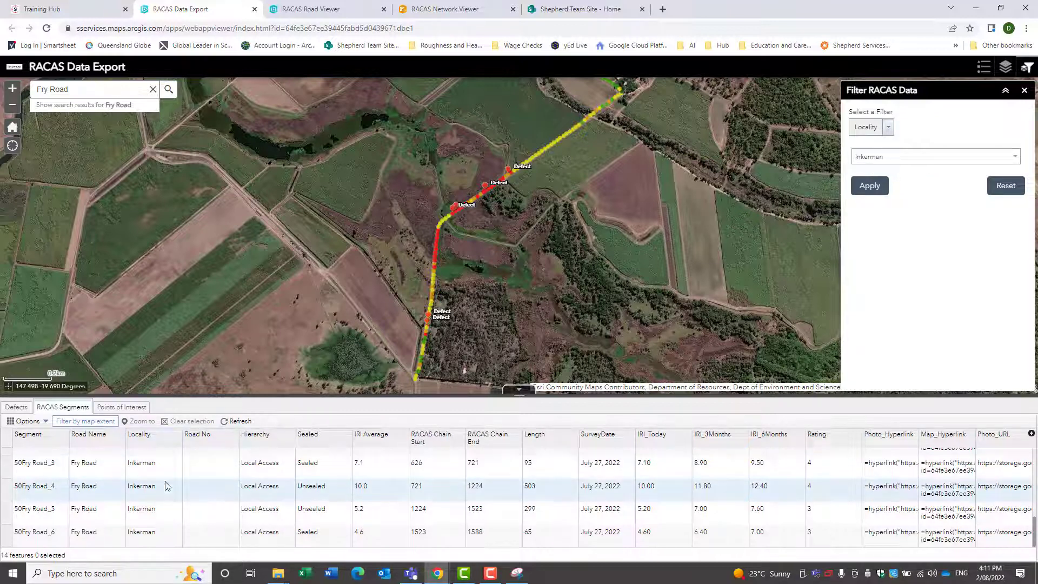
{"action": "scroll", "coordinate": [489, 221], "scroll_direction": "down", "scroll_amount": 1}
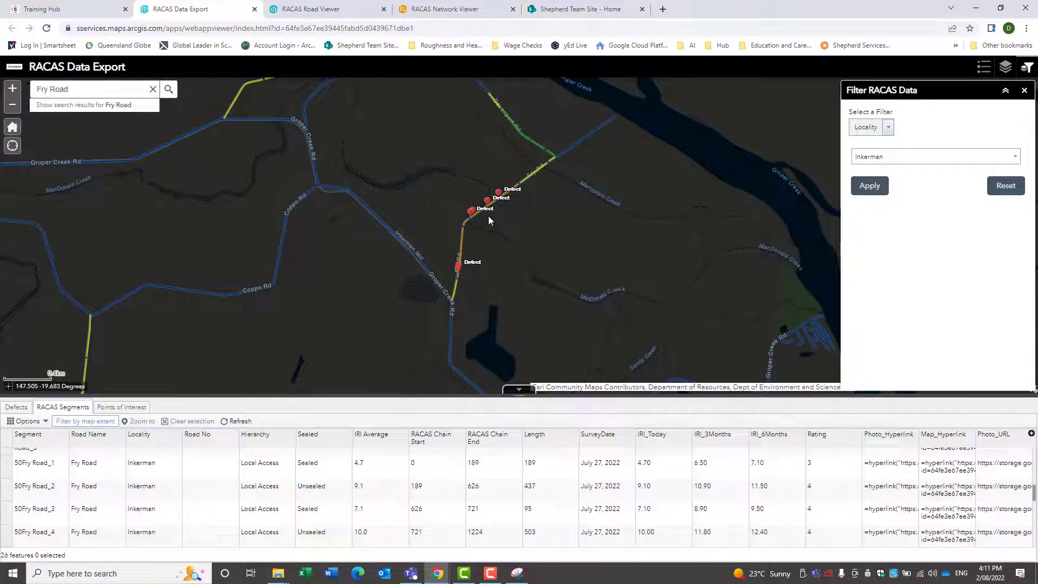
{"action": "left_click", "coordinate": [1016, 158]}
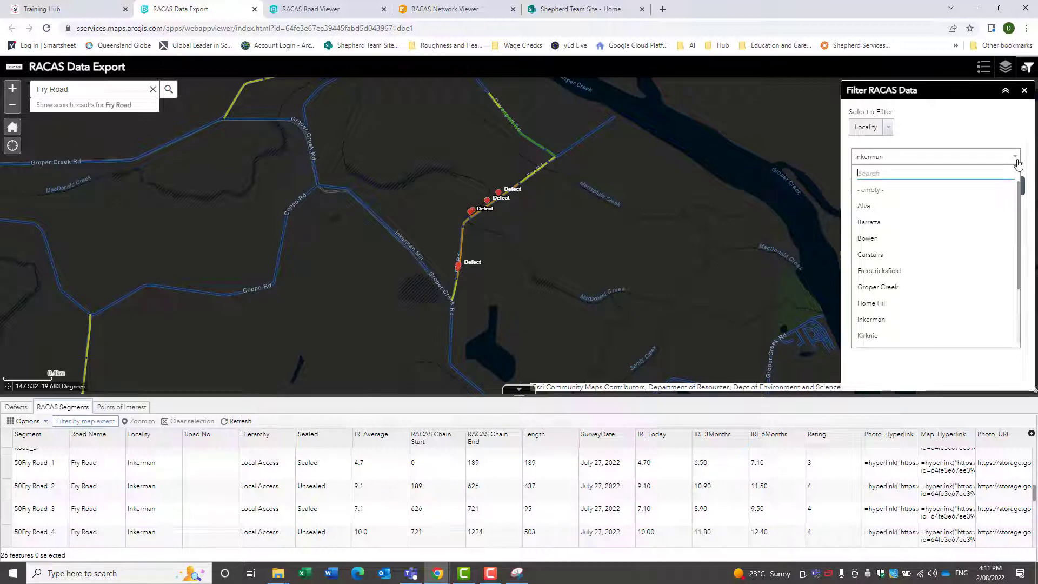
{"action": "type", "text": "ink"}
{"action": "left_click", "coordinate": [883, 193]}
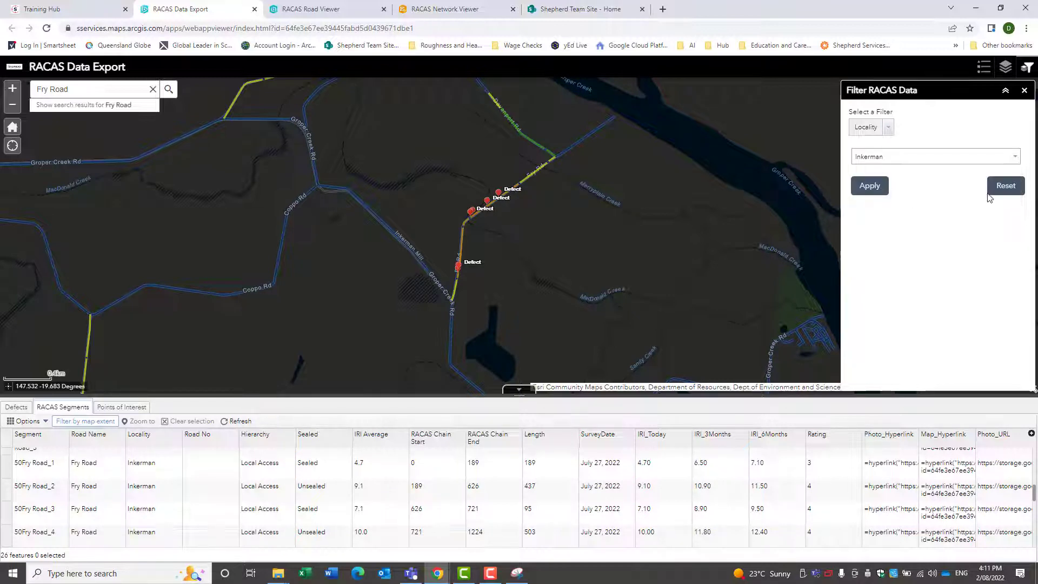
{"action": "left_click", "coordinate": [867, 186]}
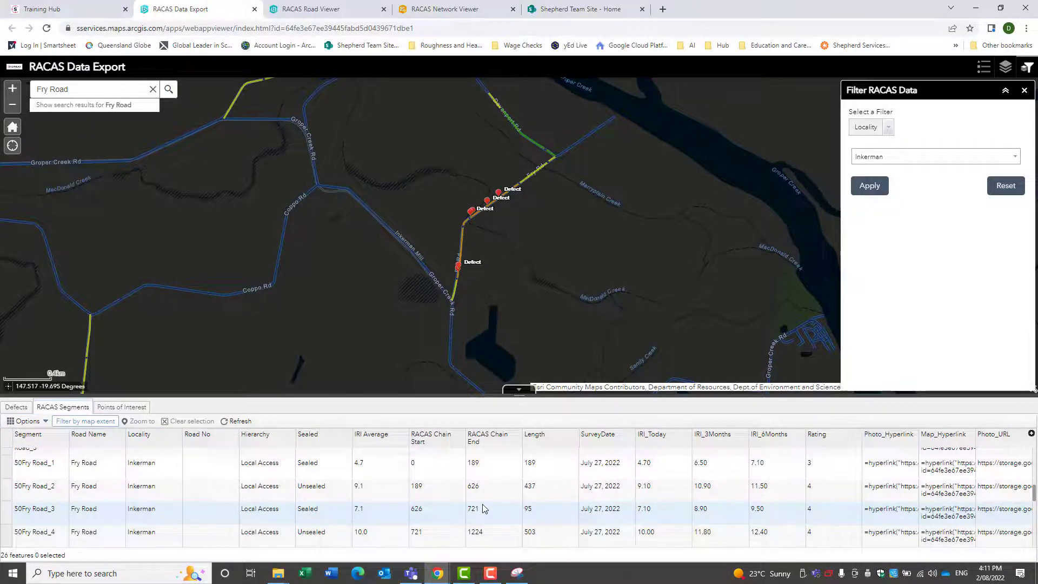
- Export all the filtered RACAS Segments records to CSV and open the downloaded file in Excel
{"action": "left_click", "coordinate": [25, 421]}
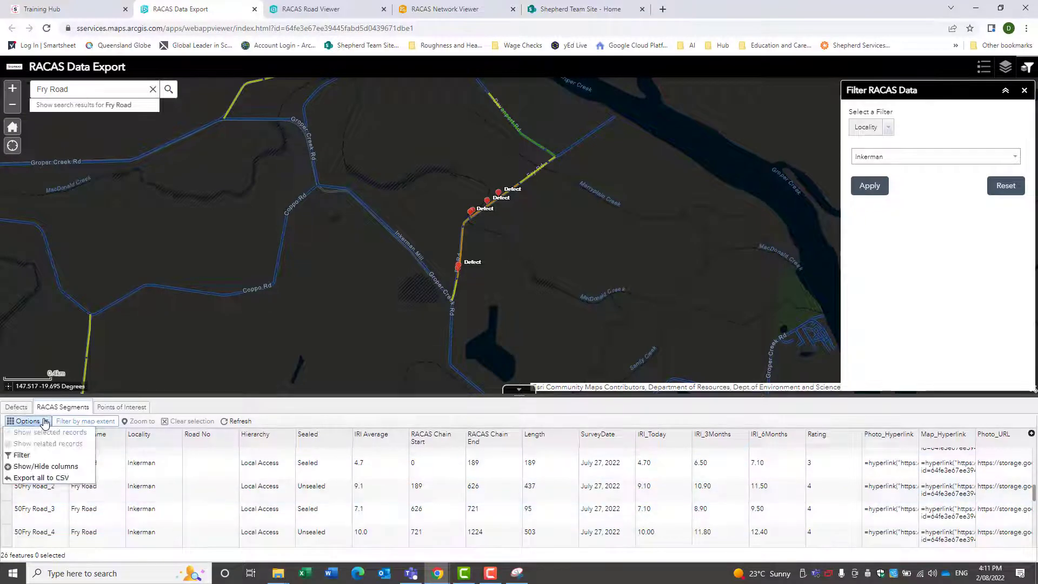
{"action": "left_click", "coordinate": [38, 479]}
{"action": "left_click", "coordinate": [516, 332]}
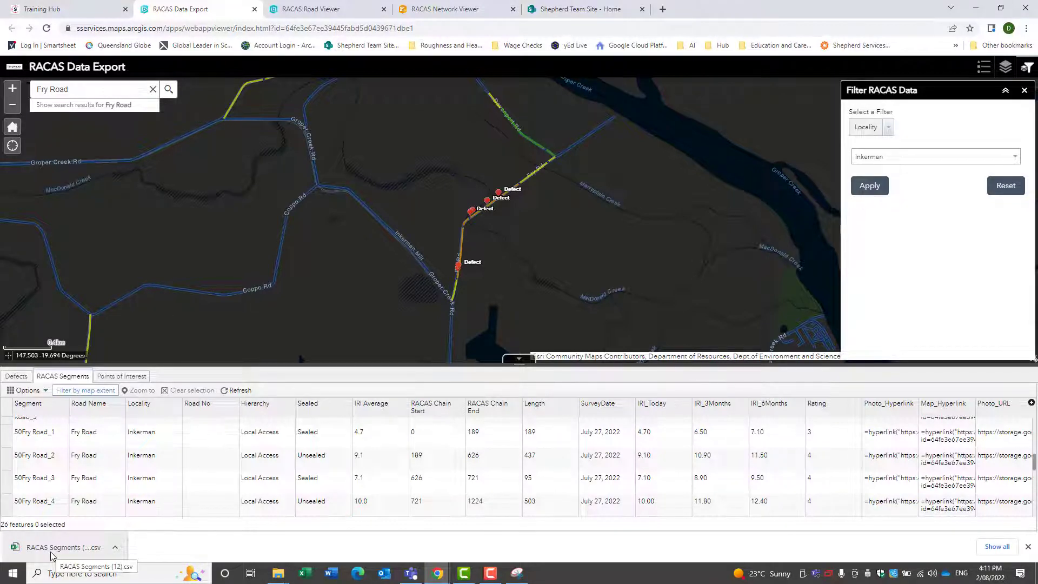
{"action": "left_click", "coordinate": [51, 549]}
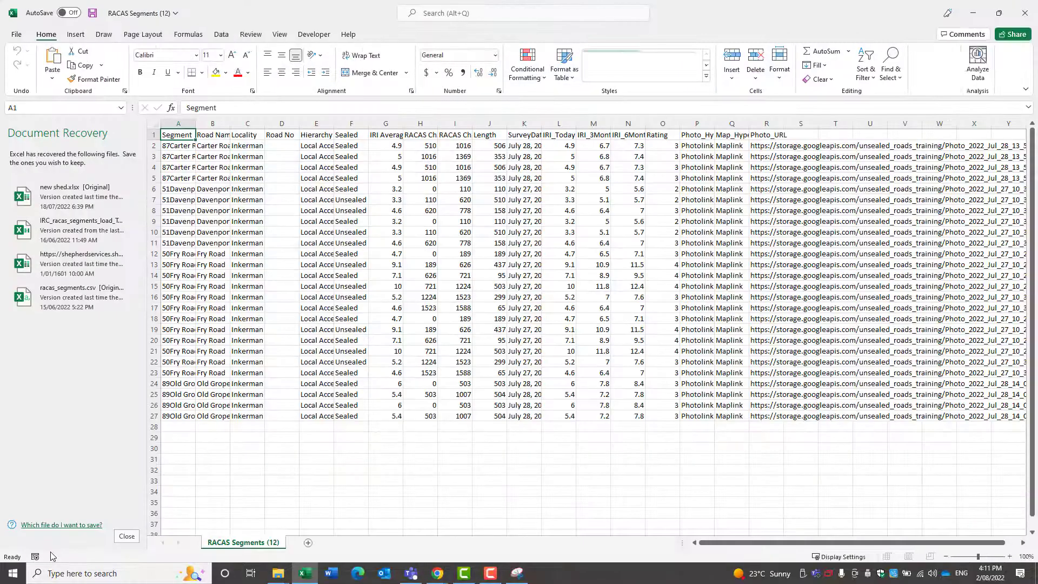
- Close Document Recovery, removing the recovered files, and auto-fit the Segment and Road Name columns
{"action": "left_click", "coordinate": [130, 539]}
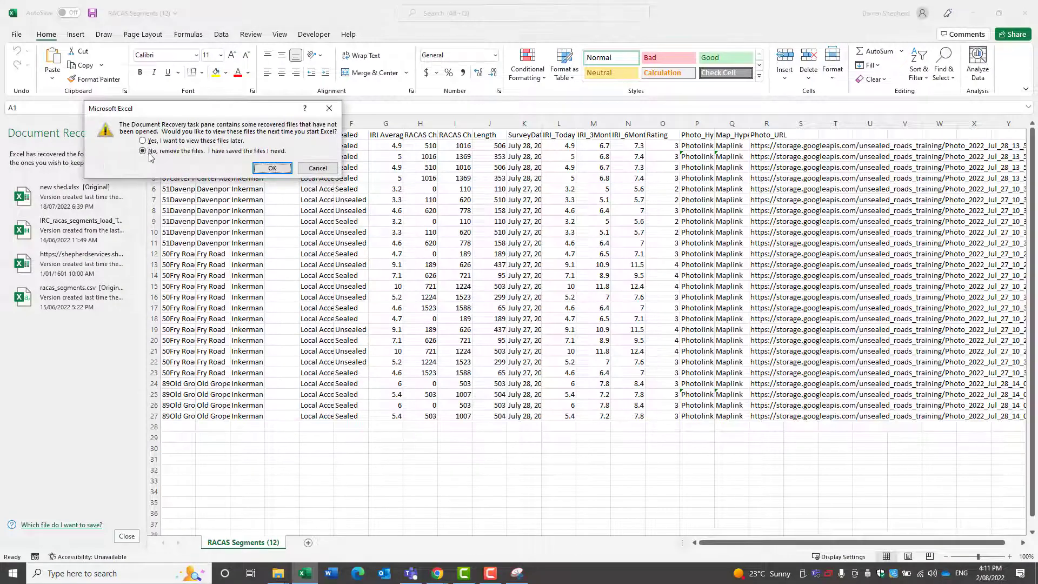
{"action": "left_click", "coordinate": [276, 168]}
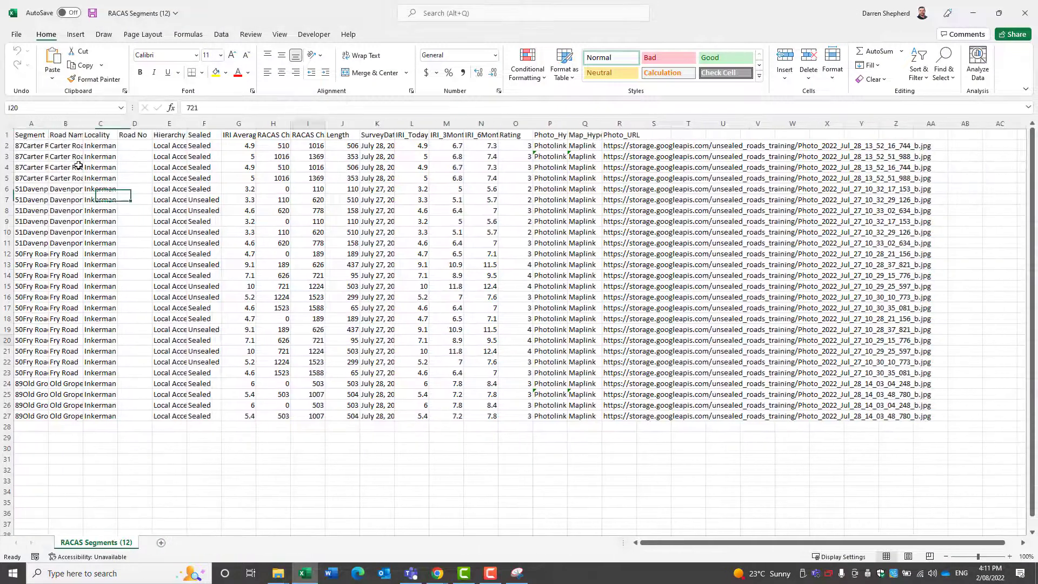
{"action": "double_click", "coordinate": [50, 124]}
{"action": "double_click", "coordinate": [147, 124]}
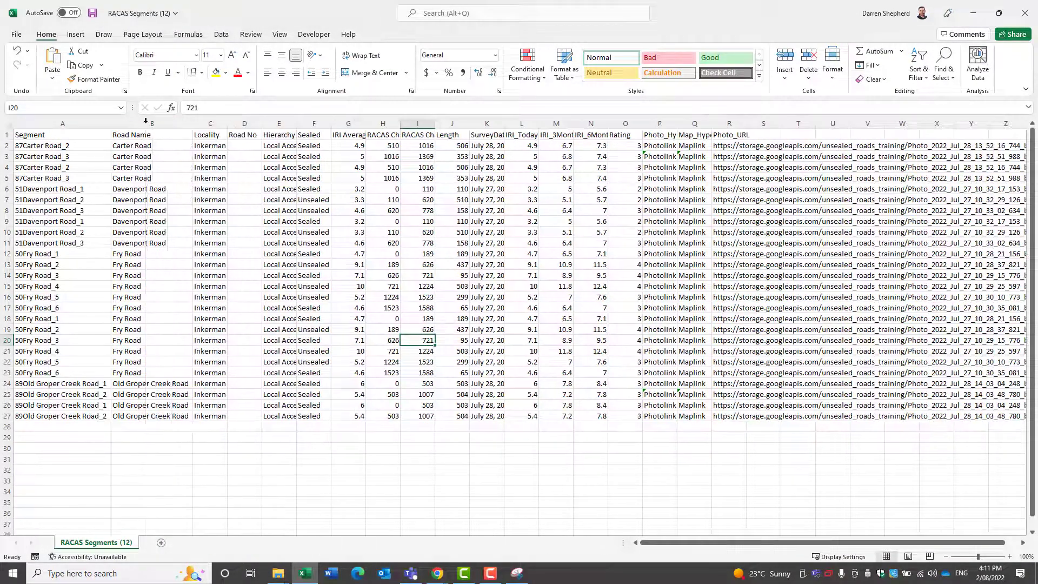
- Check the chainage and length values of the first records, and auto-fit the IRI_3Months and IRI_6Months columns to inspect them
{"action": "left_click_drag", "start_coordinate": [384, 148], "coordinate": [445, 172]}
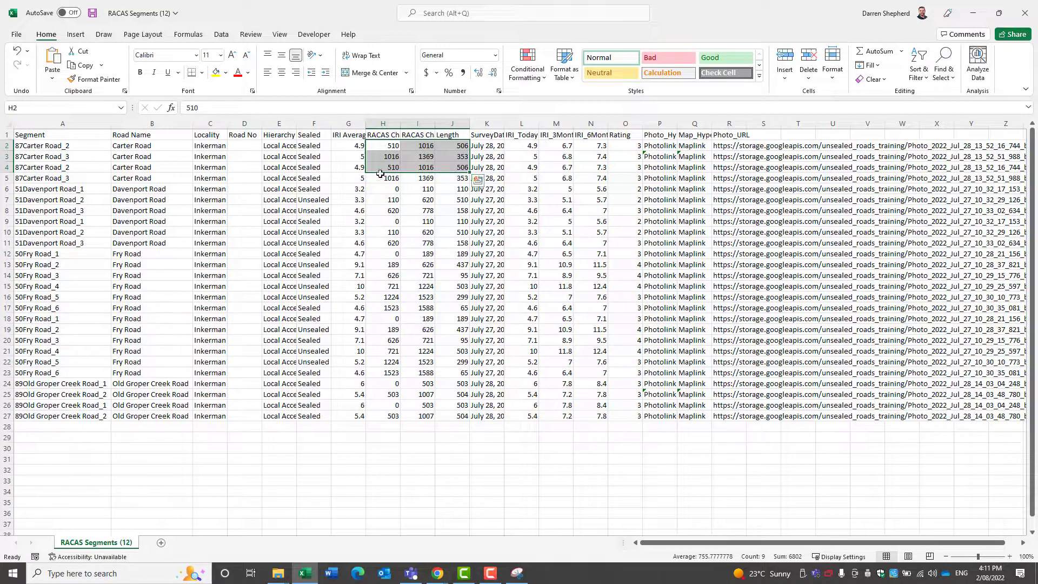
{"action": "double_click", "coordinate": [572, 122]}
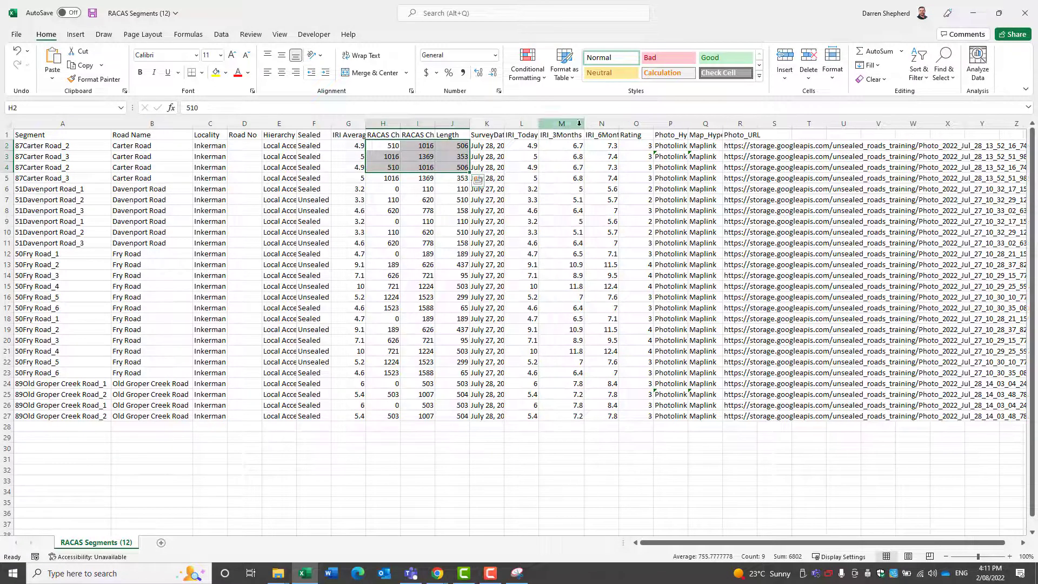
{"action": "double_click", "coordinate": [619, 123]}
{"action": "left_click_drag", "start_coordinate": [578, 123], "coordinate": [587, 161]}
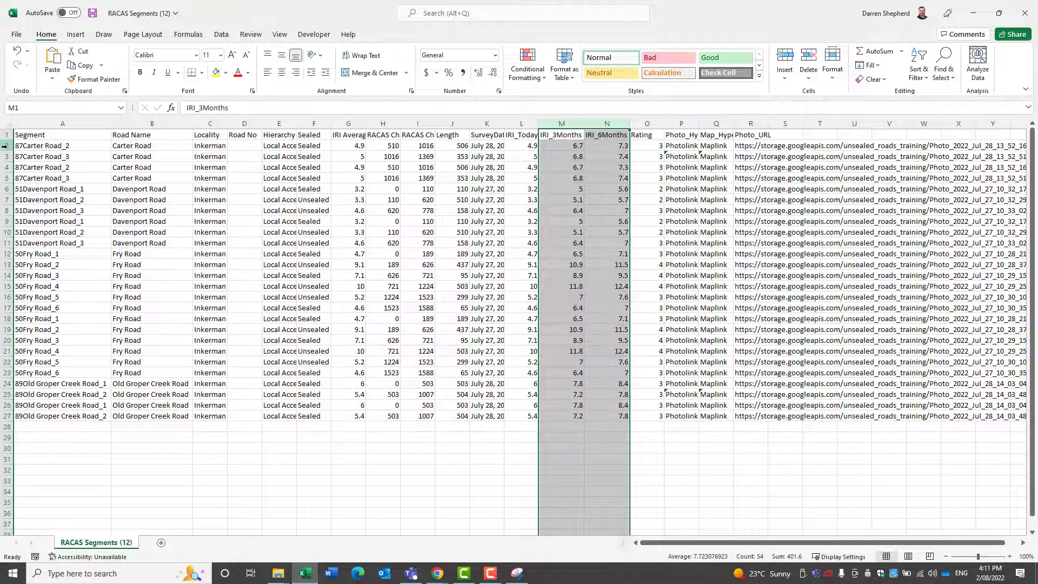
- Select the Carter Road rows 2 to 5 and the Fry Road rows 12 to 22 to compare their segment records
{"action": "left_click_drag", "start_coordinate": [4, 146], "coordinate": [5, 179]}
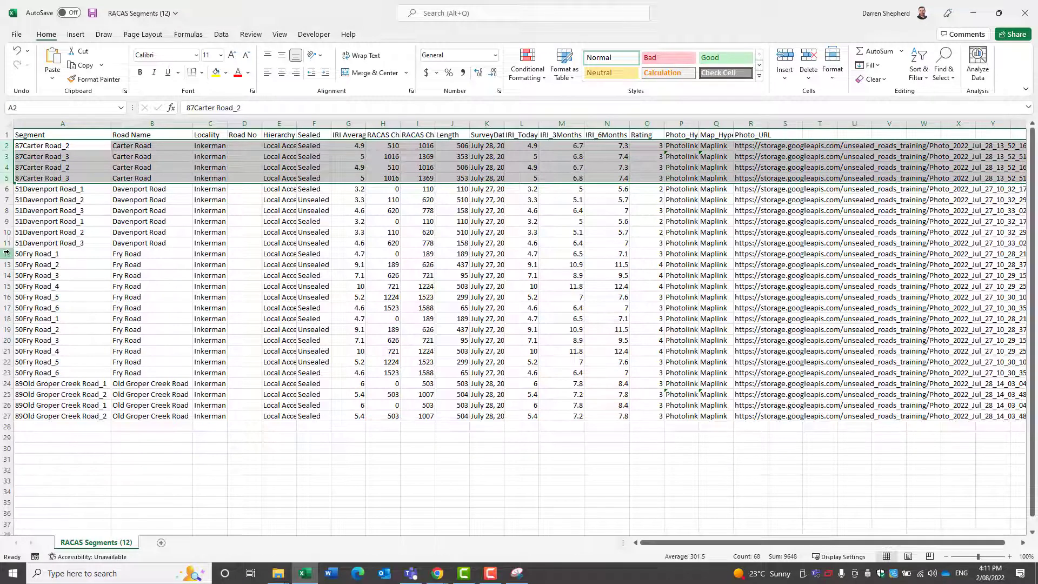
{"action": "left_click", "coordinate": [6, 254]}
{"action": "left_click_drag", "start_coordinate": [6, 253], "coordinate": [13, 366]}
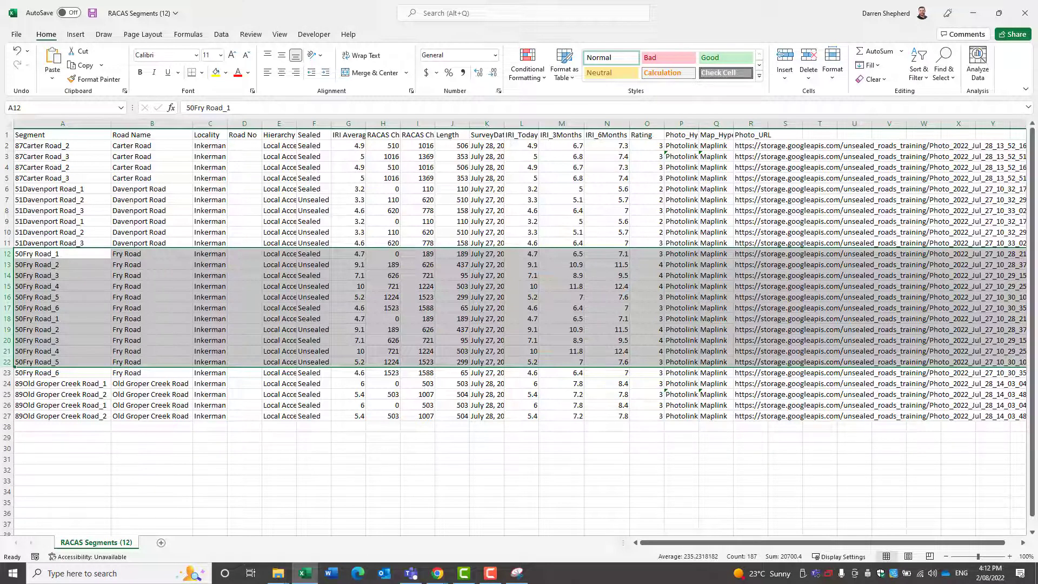
- Switch to the Training Hub page in the browser and look over its survey statistics and RACAS application cards
{"action": "key", "text": "alt+Tab"}
{"action": "scroll", "coordinate": [348, 445], "scroll_direction": "up", "scroll_amount": 4}
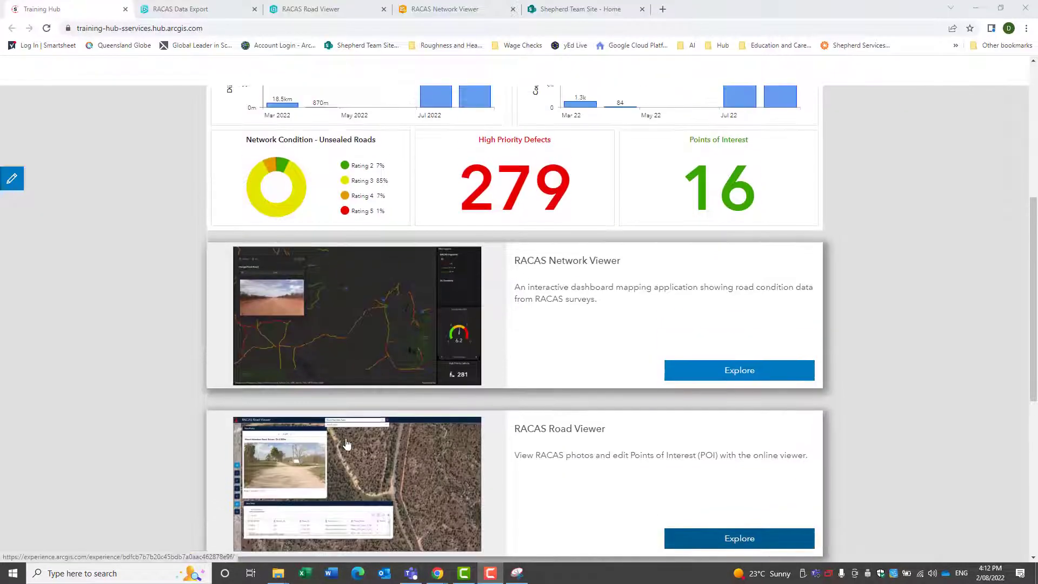
{"action": "scroll", "coordinate": [348, 445], "scroll_direction": "up", "scroll_amount": 2}
{"action": "scroll", "coordinate": [347, 444], "scroll_direction": "down", "scroll_amount": 2}
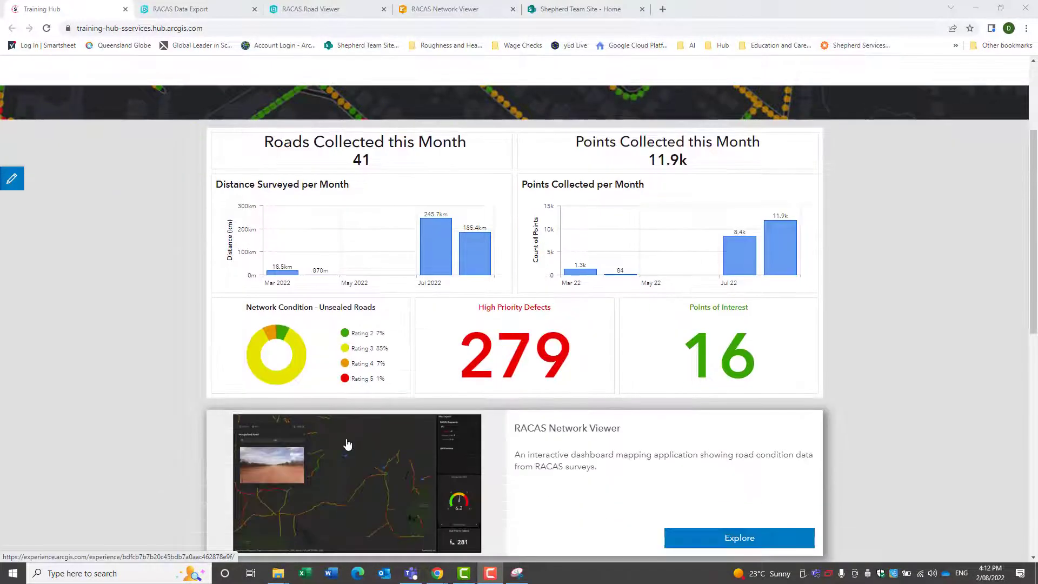
{"action": "scroll", "coordinate": [348, 444], "scroll_direction": "down", "scroll_amount": 8}
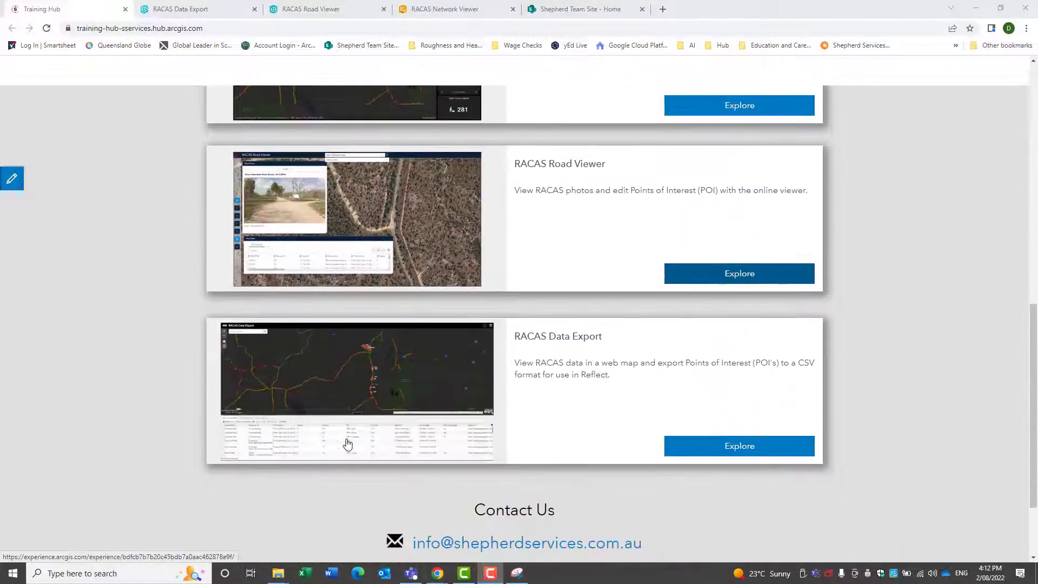
{"action": "scroll", "coordinate": [348, 444], "scroll_direction": "up", "scroll_amount": 3}
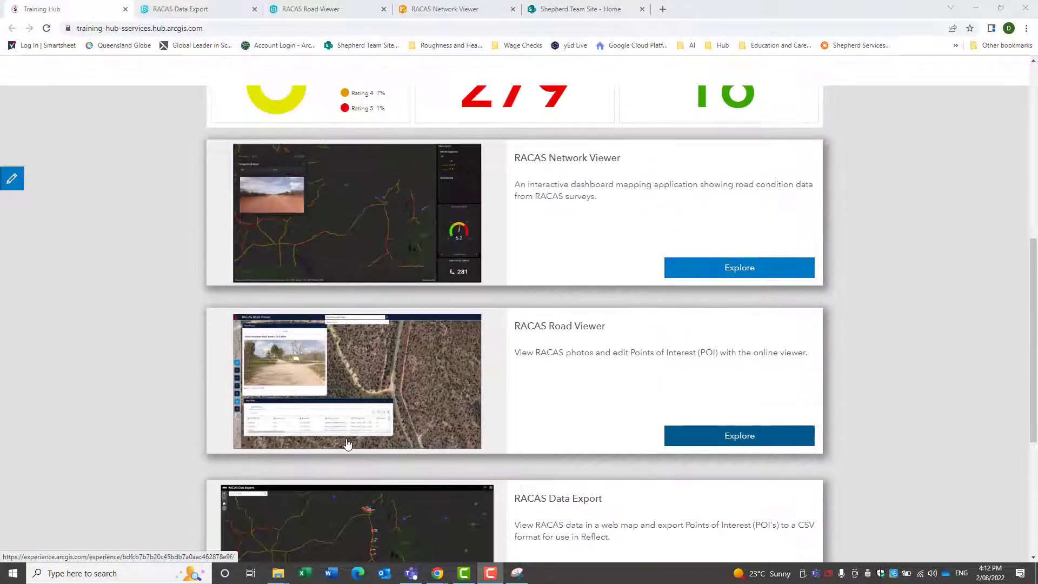